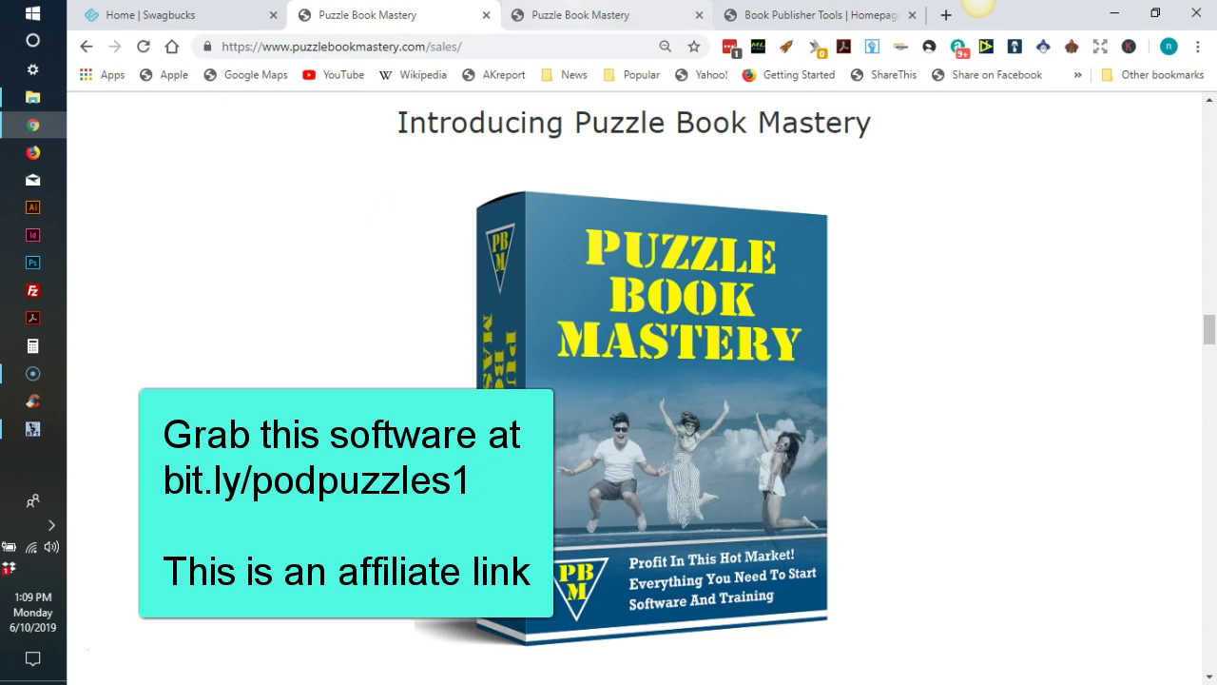
Open the Puzzle Book Mastery generator page and set the number of Word Searches to 20.
click(573, 13)
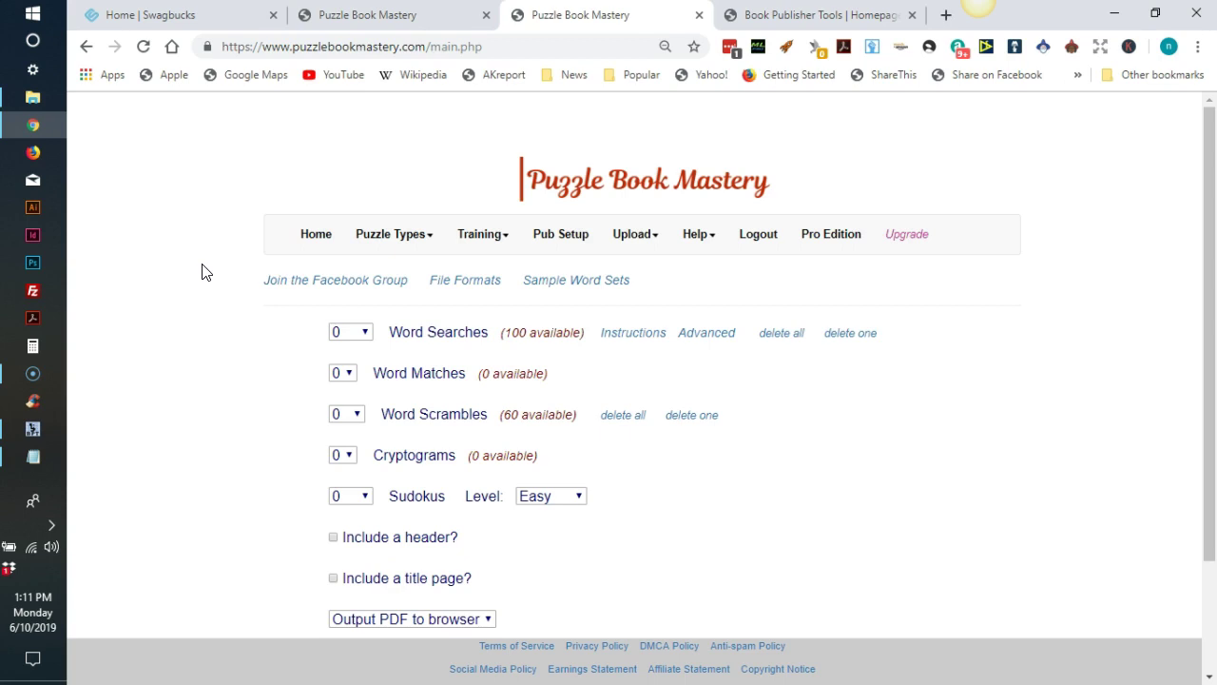
key(alt+Tab)
click(367, 333)
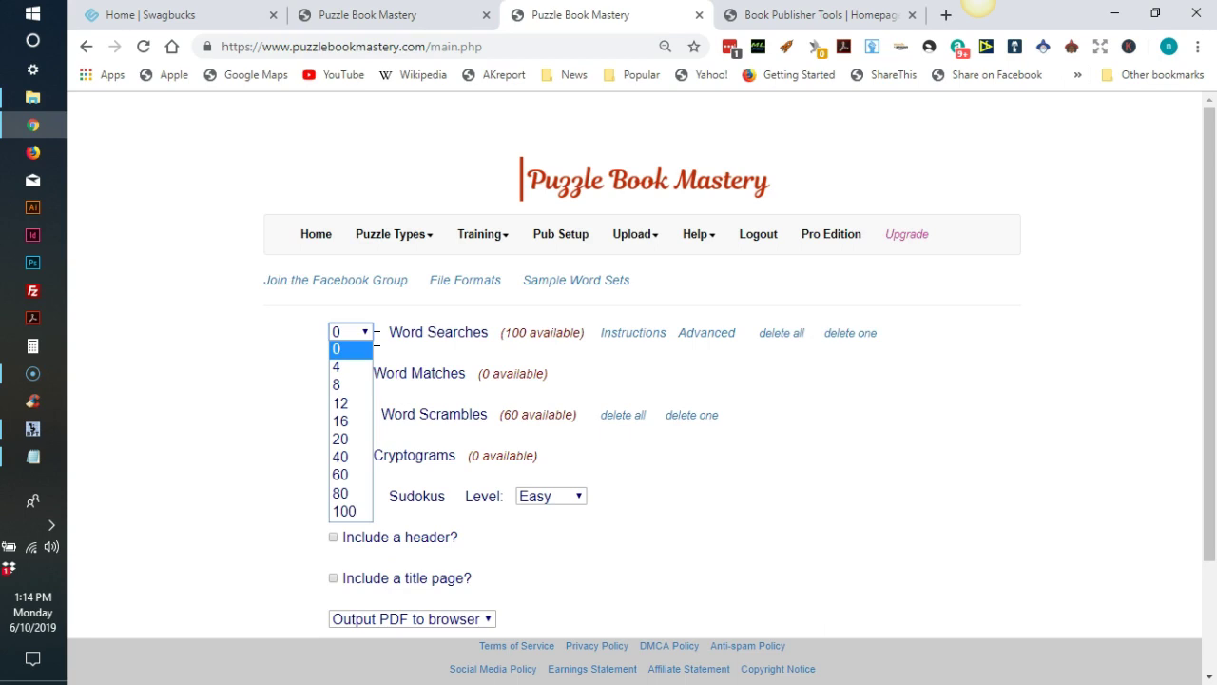
click(347, 439)
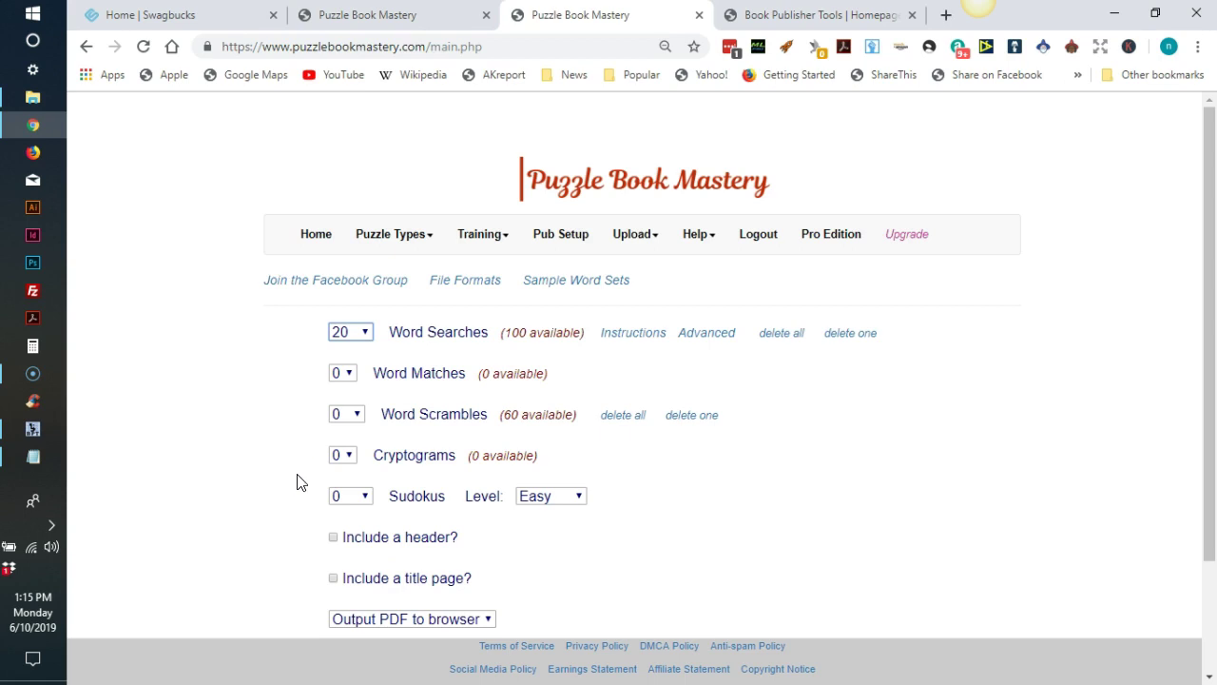
Include a header and a title page, then generate the word search book as a PDF in the browser.
click(333, 538)
click(333, 577)
scroll(467, 504, down, 2)
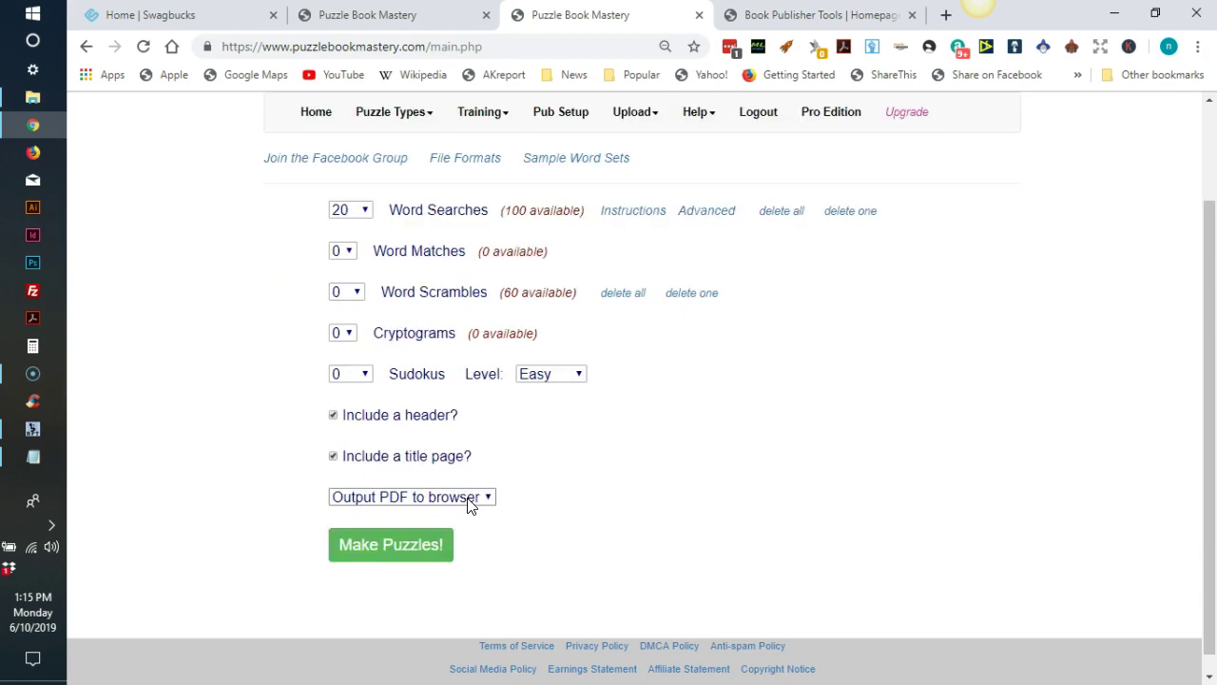
click(467, 504)
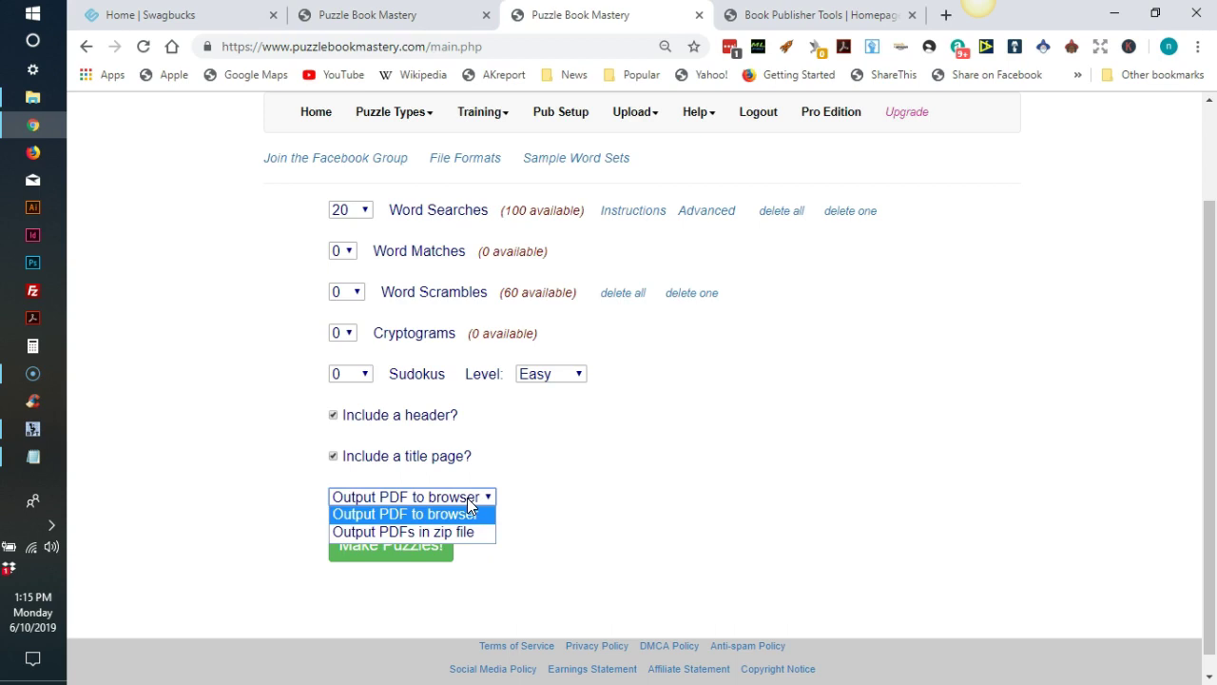
click(475, 513)
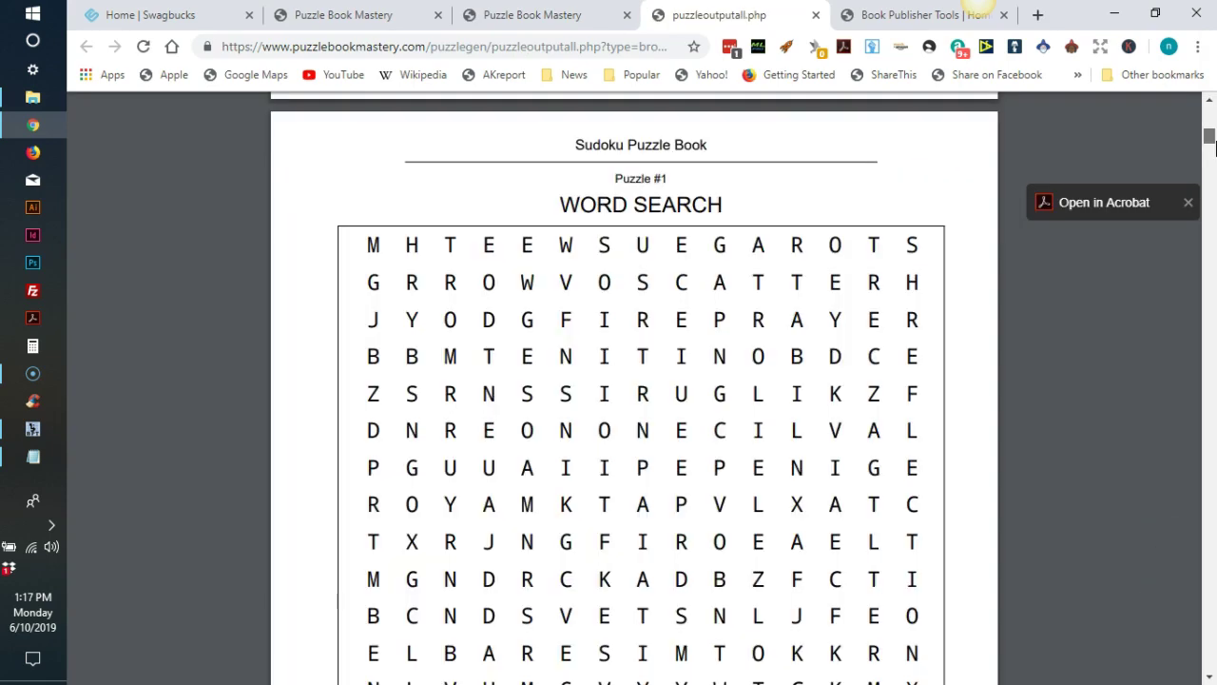
Look through the generated word search PDF down to its solution pages and return to the generator form.
drag(1210, 137, 1208, 570)
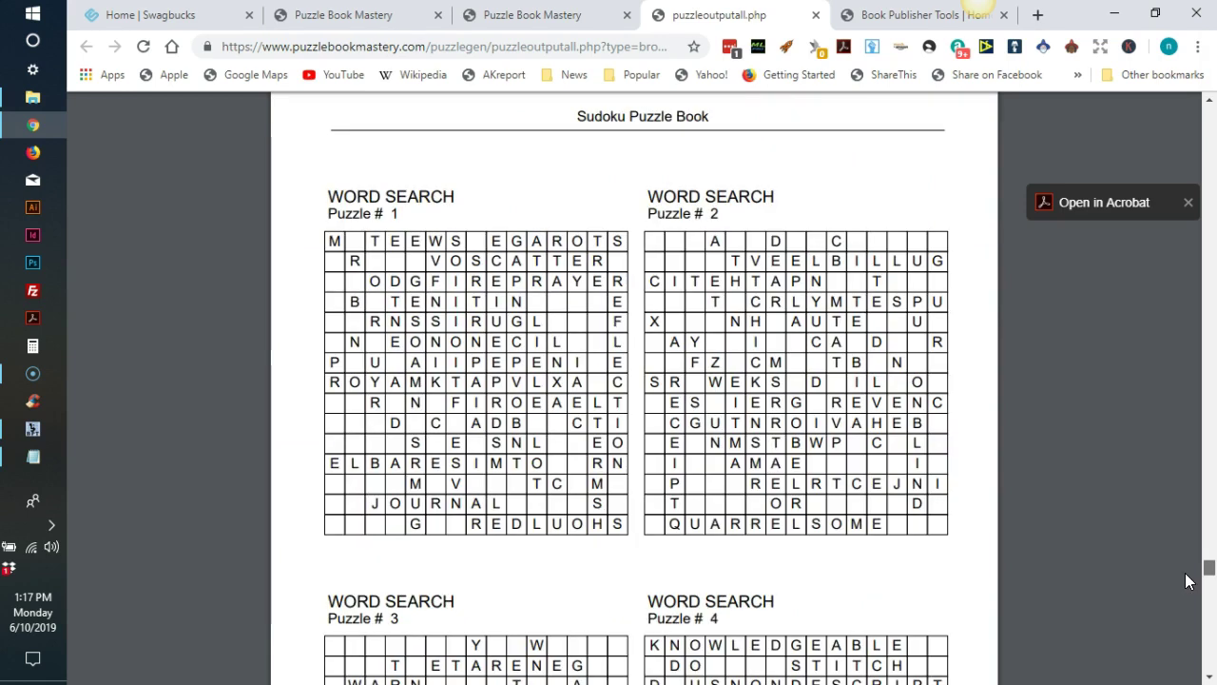
scroll(1186, 581, down, 1)
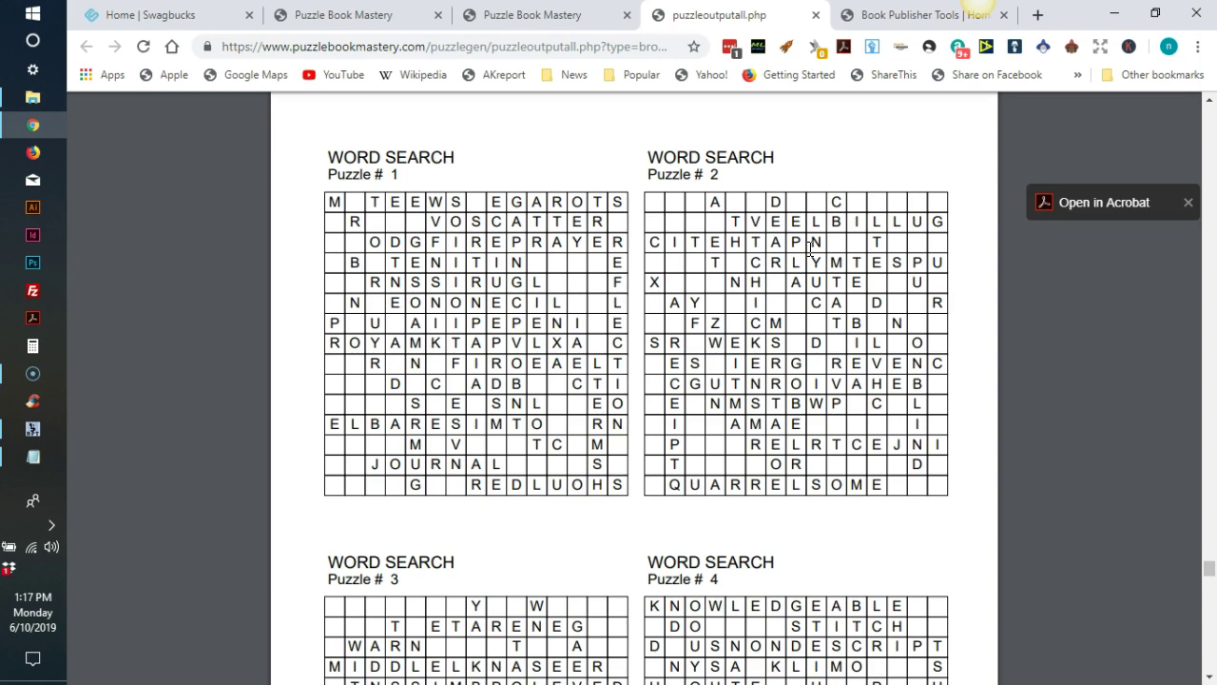
key(ctrl+shift+Tab)
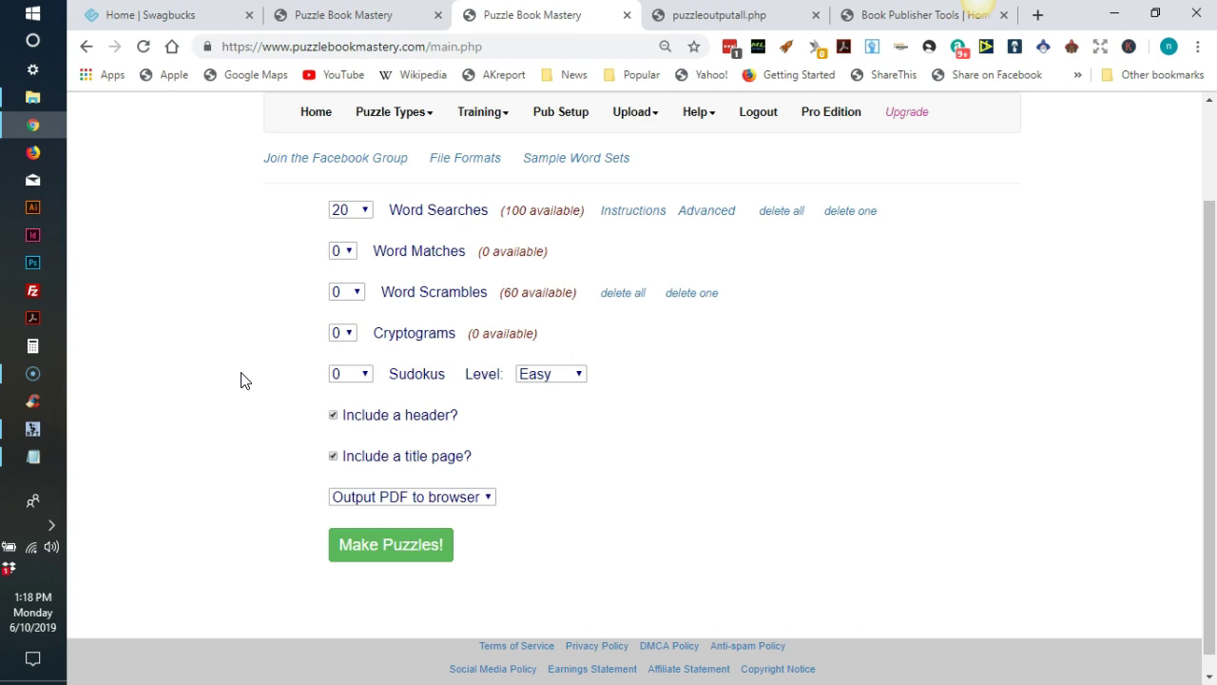
Generate a PDF in the browser with 80 Sudokus at Medium level and without a header.
click(348, 373)
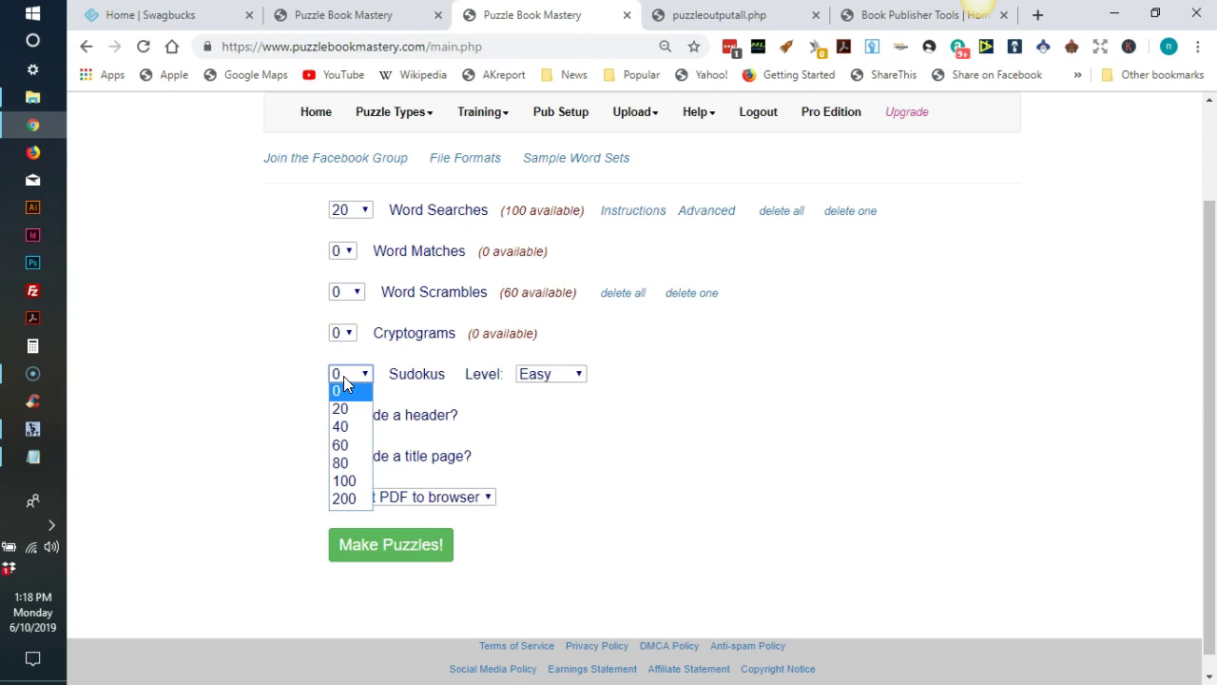
click(341, 463)
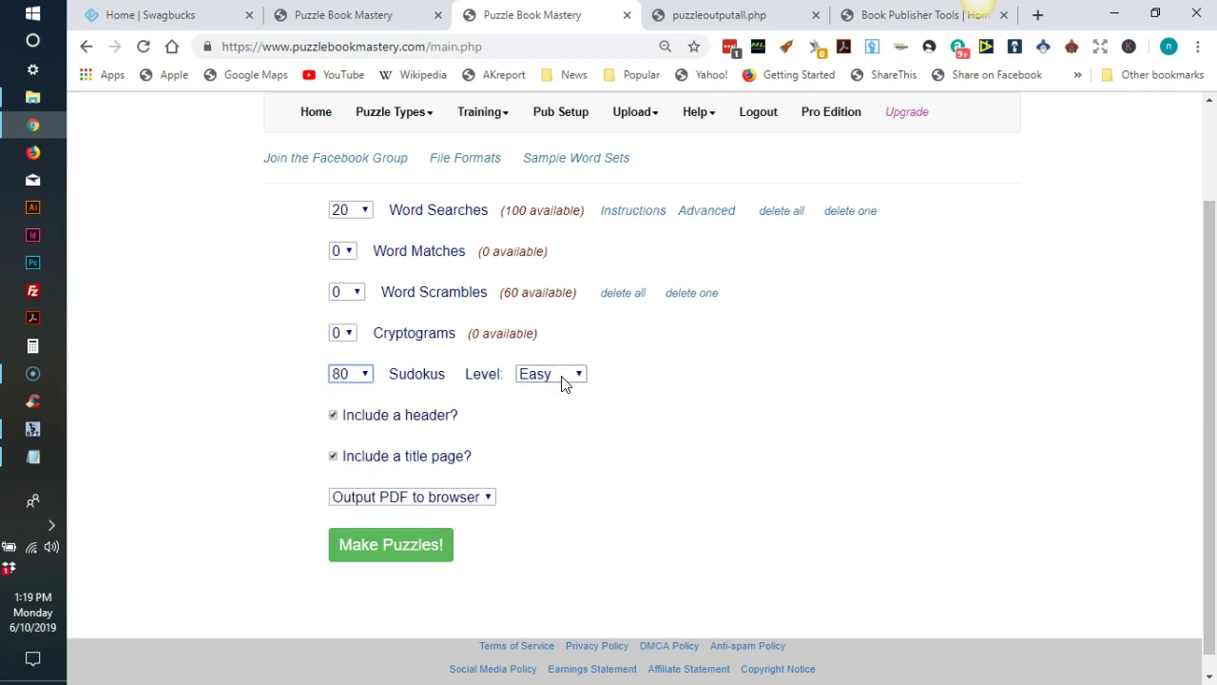
click(564, 381)
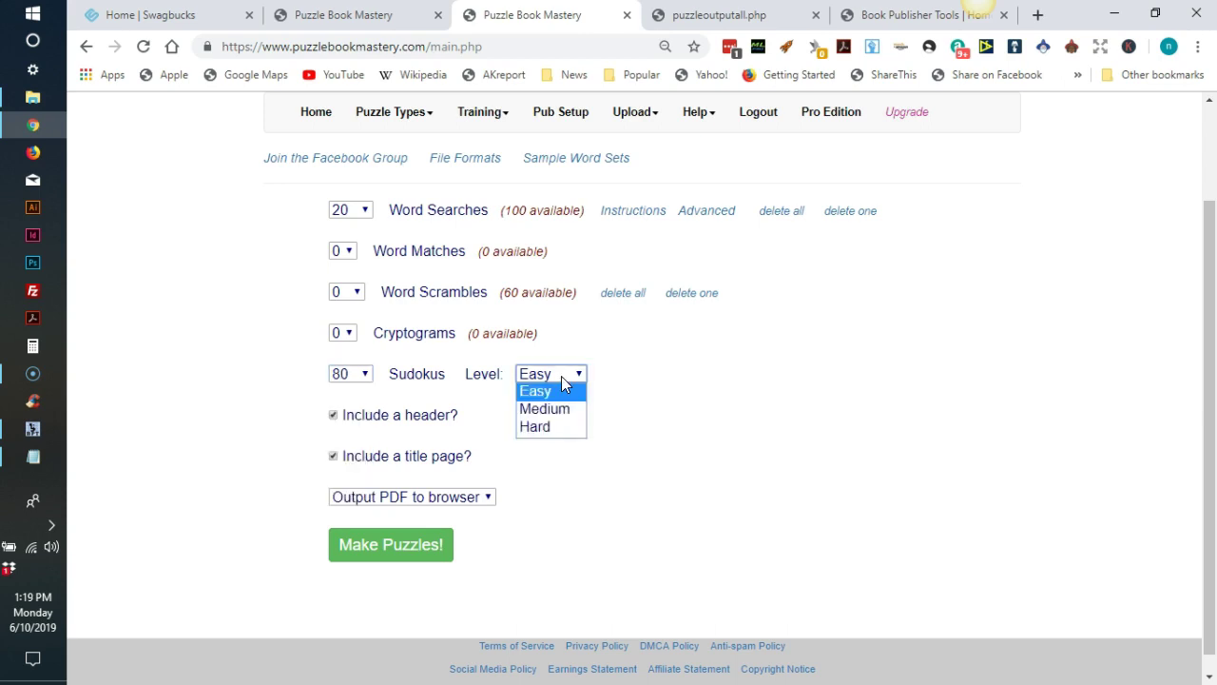
click(559, 407)
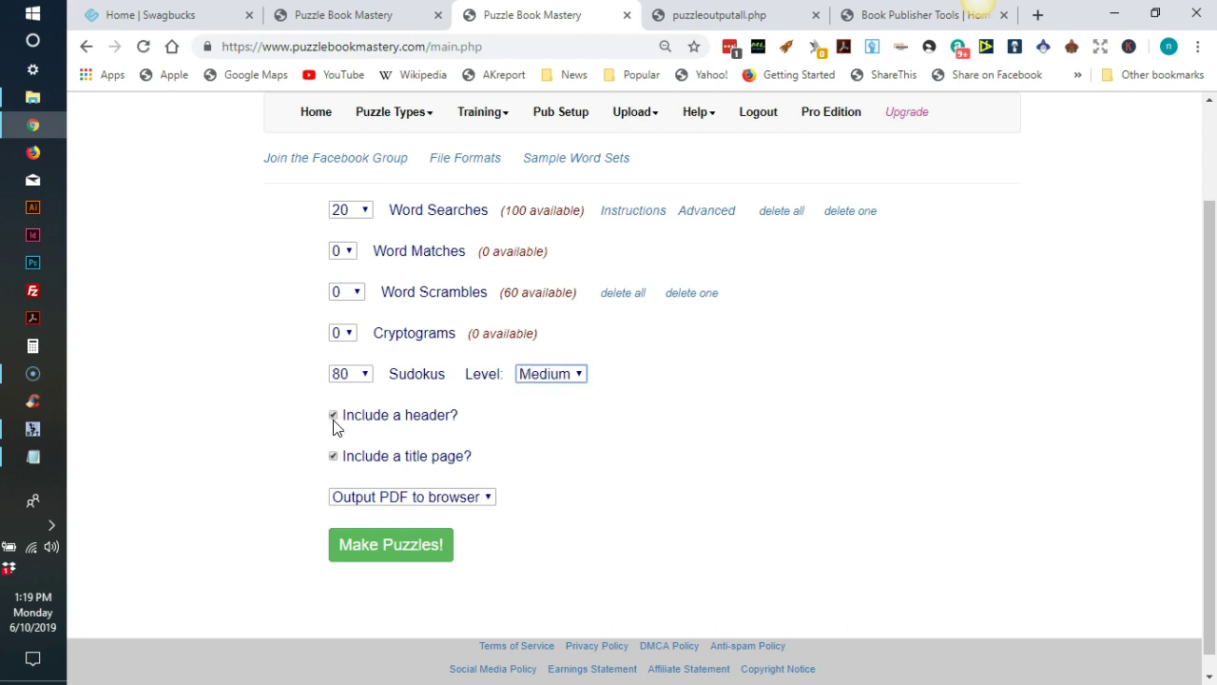
click(333, 418)
click(450, 500)
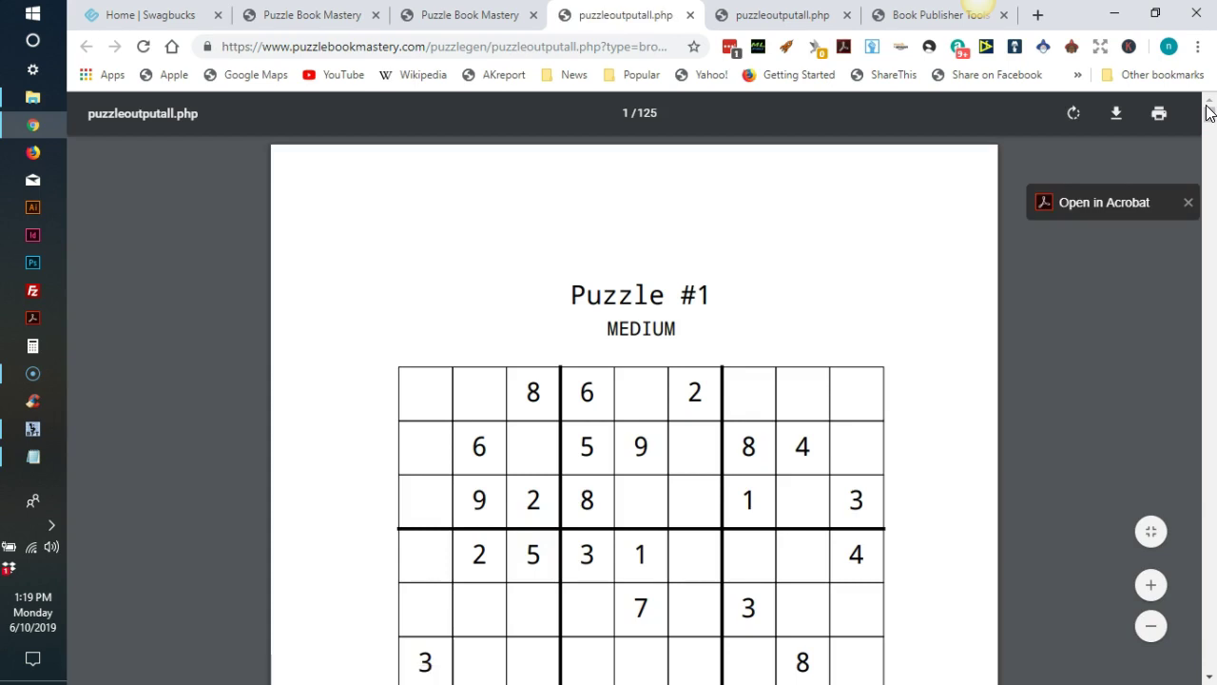
Look through the generated Sudoku PDF down to its solution pages and return to the Puzzle Book Mastery site.
drag(1208, 113, 1195, 504)
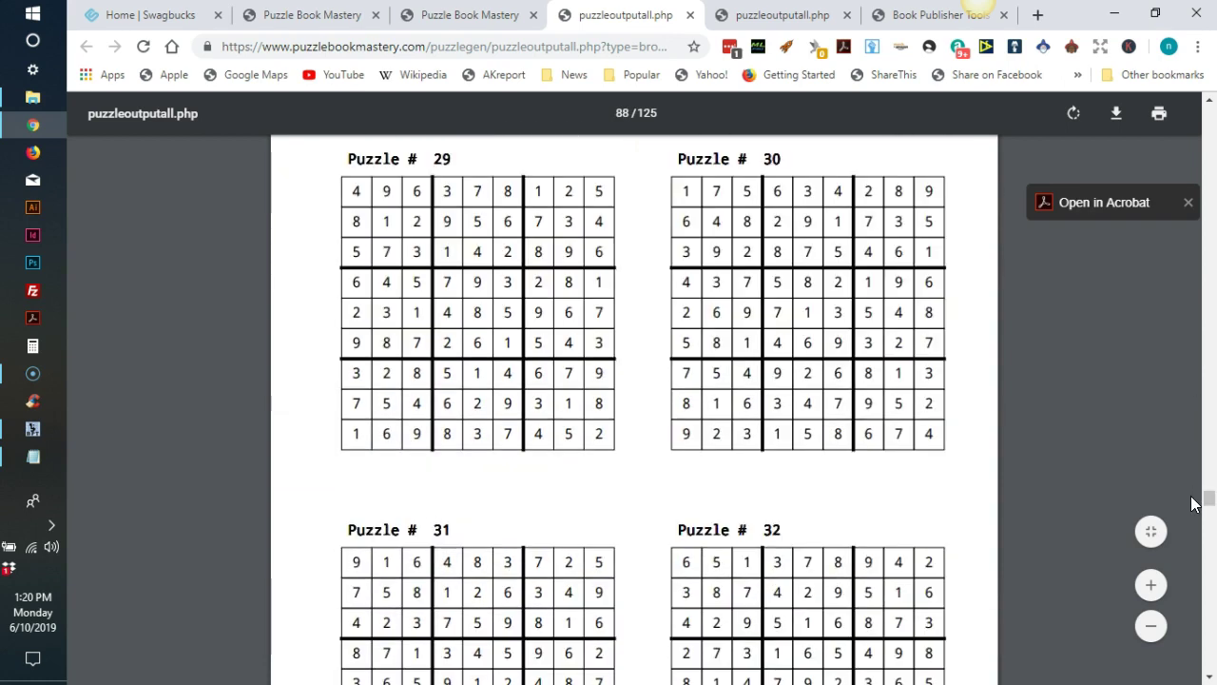
key(ctrl+shift+Tab)
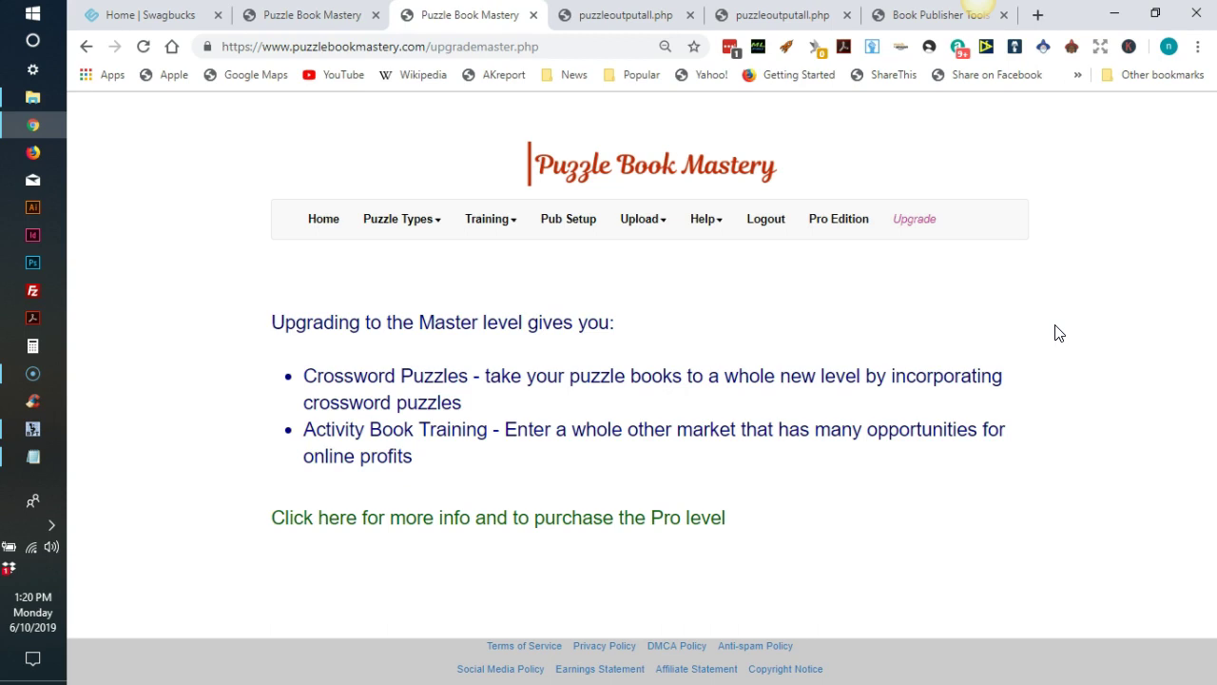
Switch to the Book Publisher Tools shop and examine the Puzzle Maker Sudoku Pro and Sudoku Kids Edition product pages.
click(979, 13)
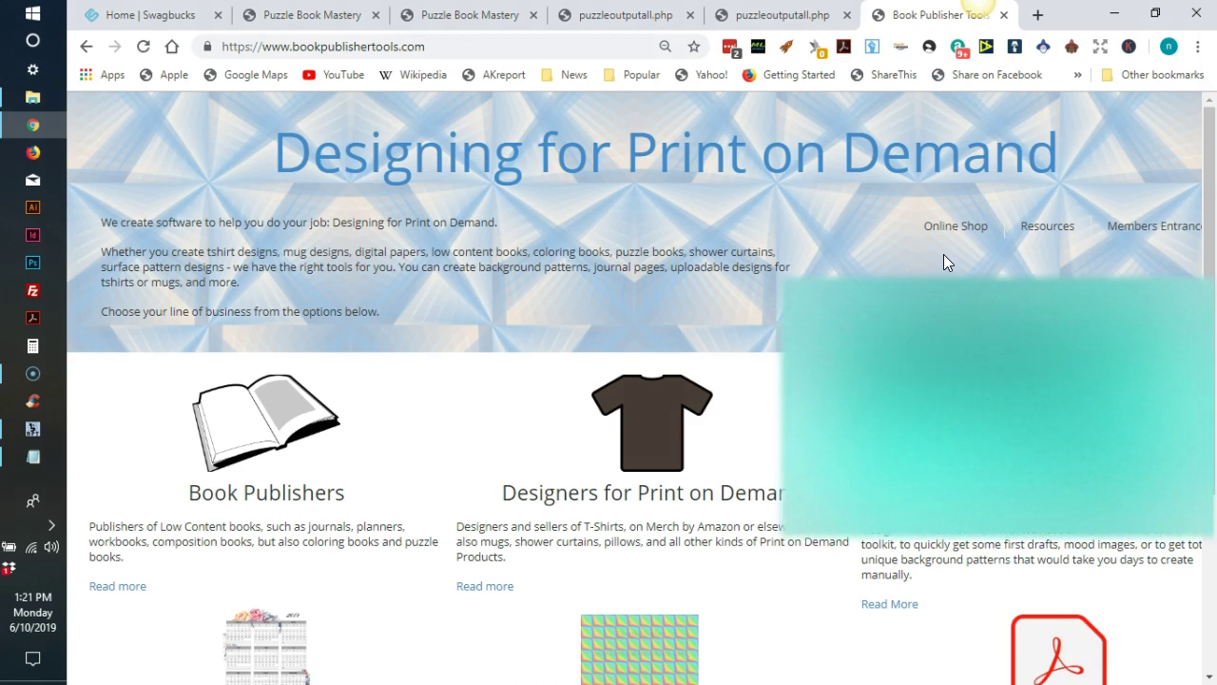
click(944, 255)
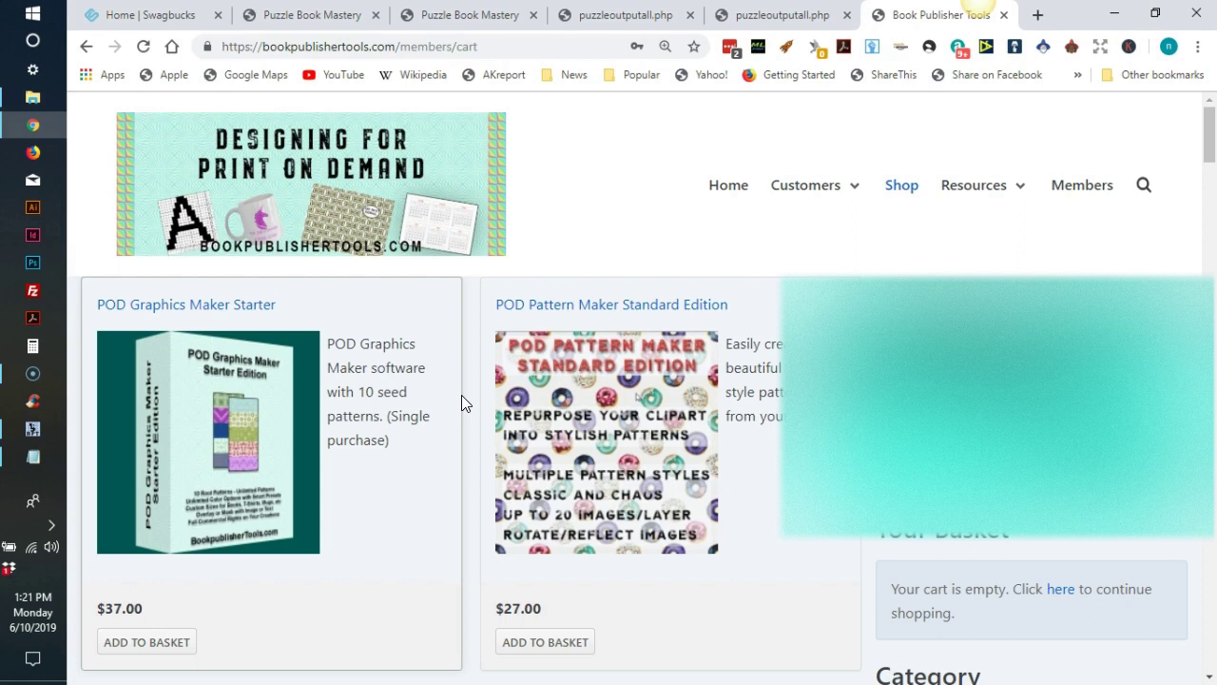
scroll(466, 419, down, 10)
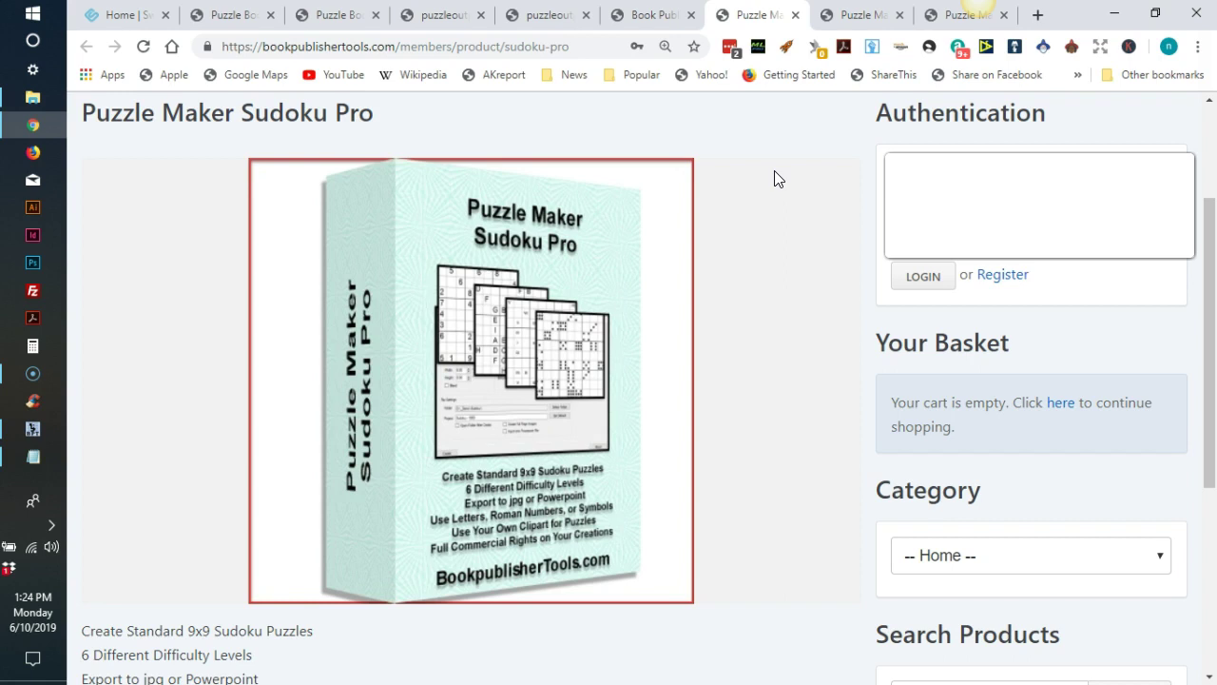
key(ctrl+Tab)
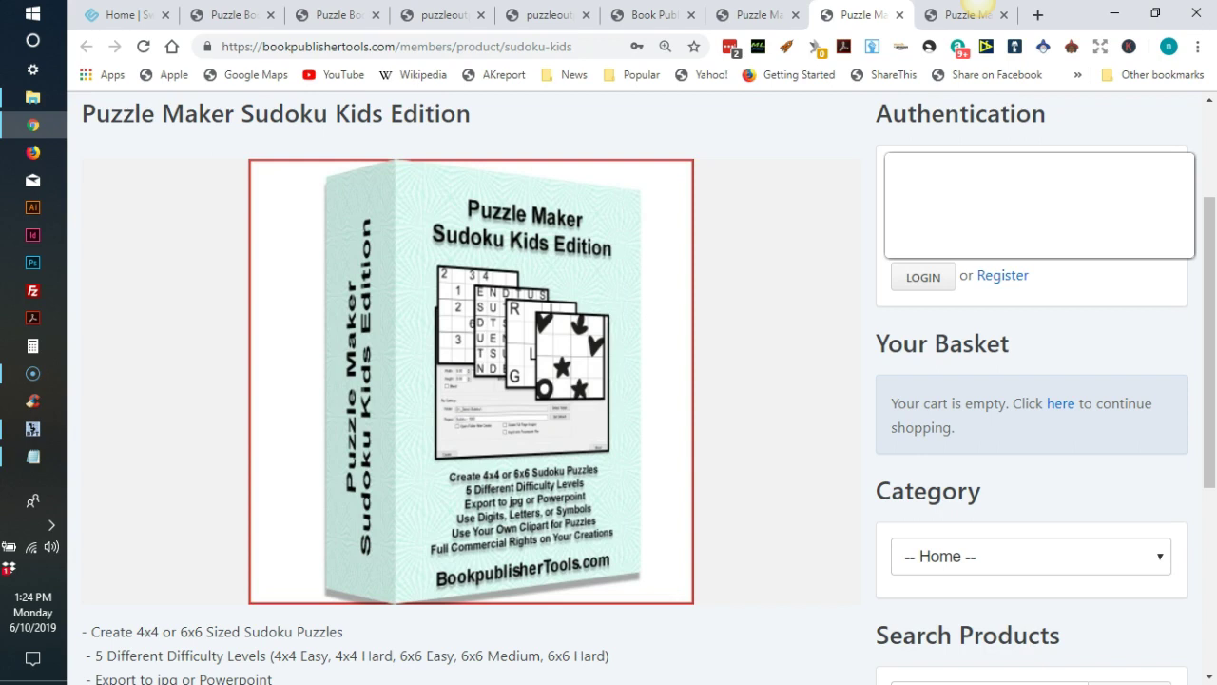
click(948, 14)
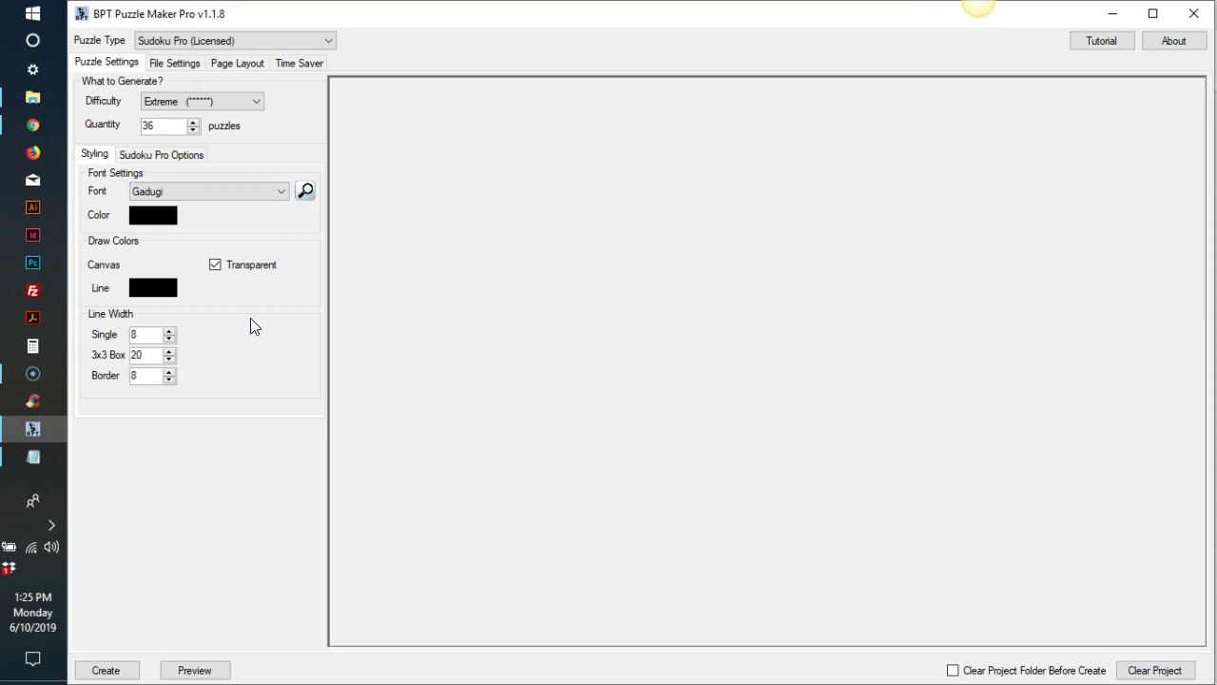
In BPT Puzzle Maker Pro, select the Sudoku Pro puzzle type and review its file and time-saver settings.
click(220, 40)
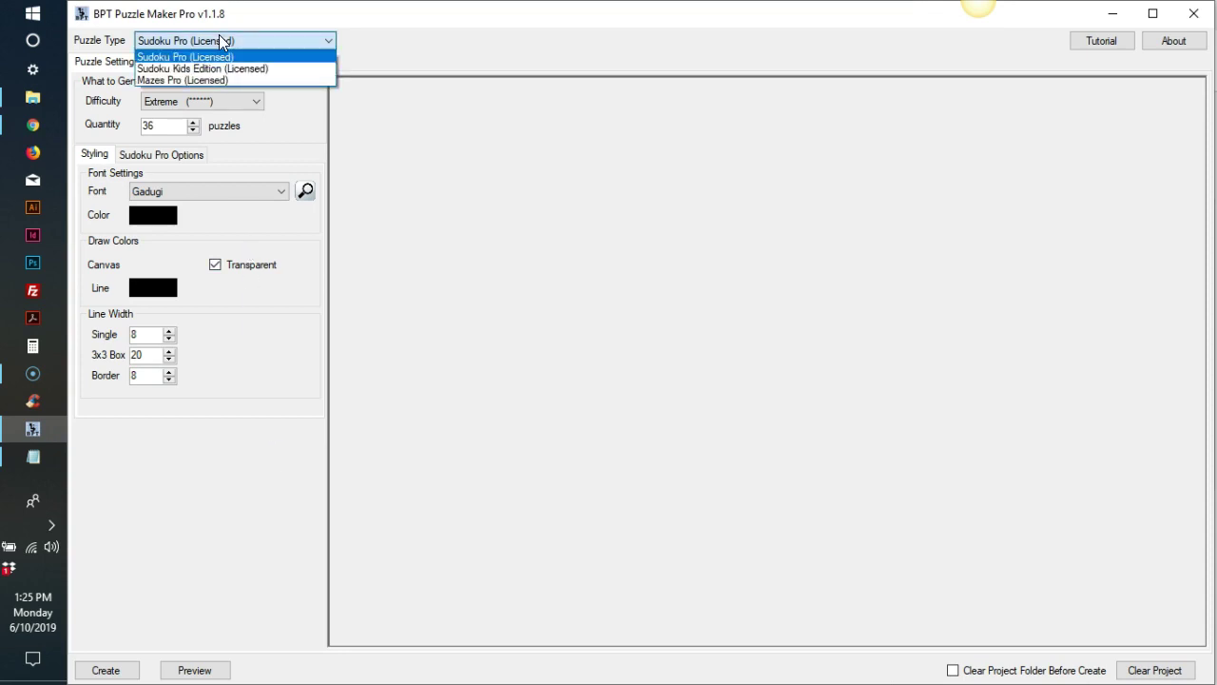
click(185, 57)
click(176, 62)
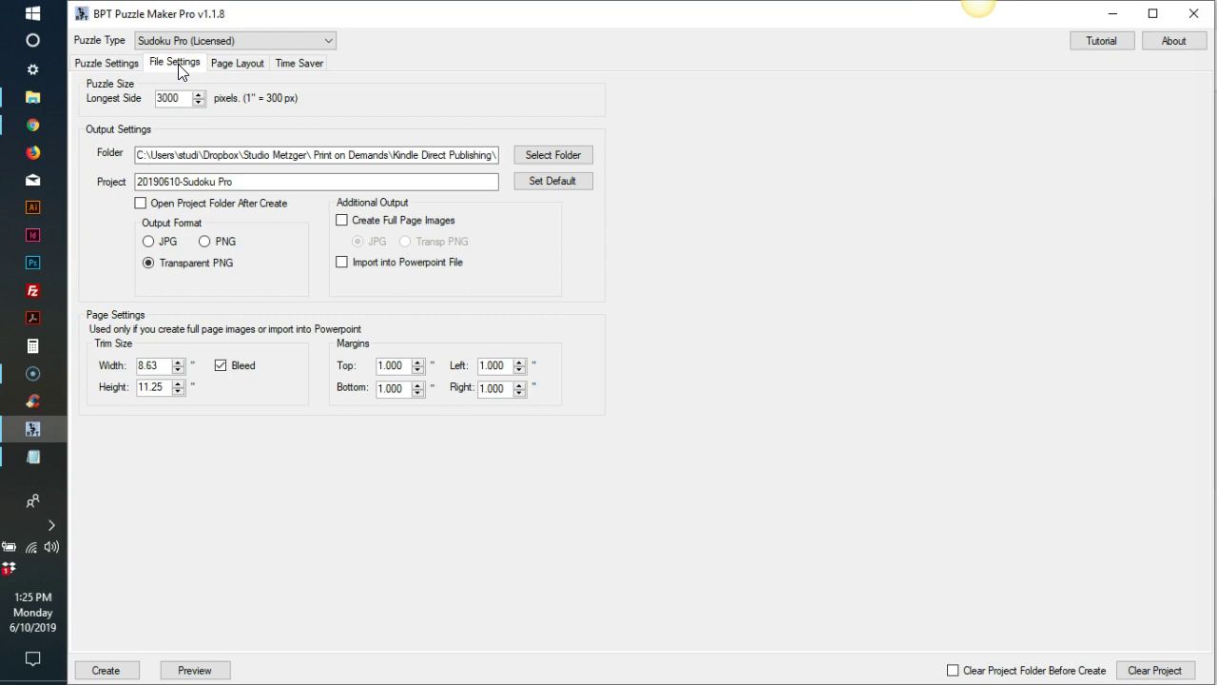
click(304, 63)
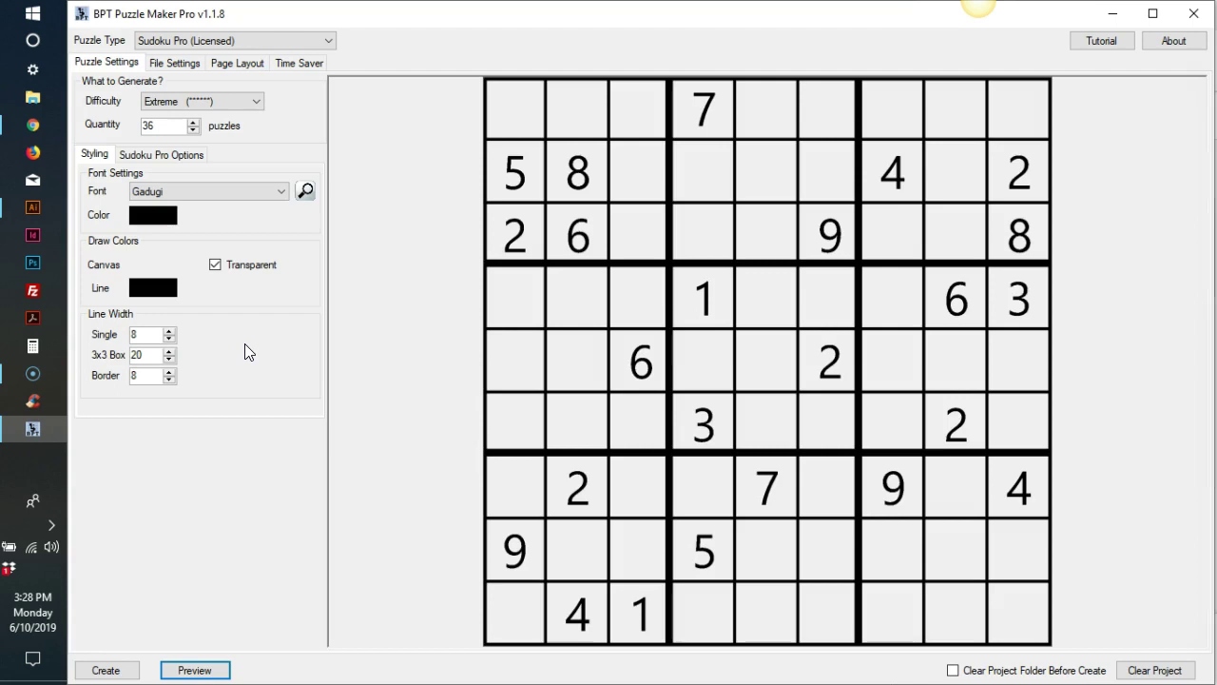
Examine the available difficulty levels and fonts for Sudoku Pro without changing either setting.
click(245, 102)
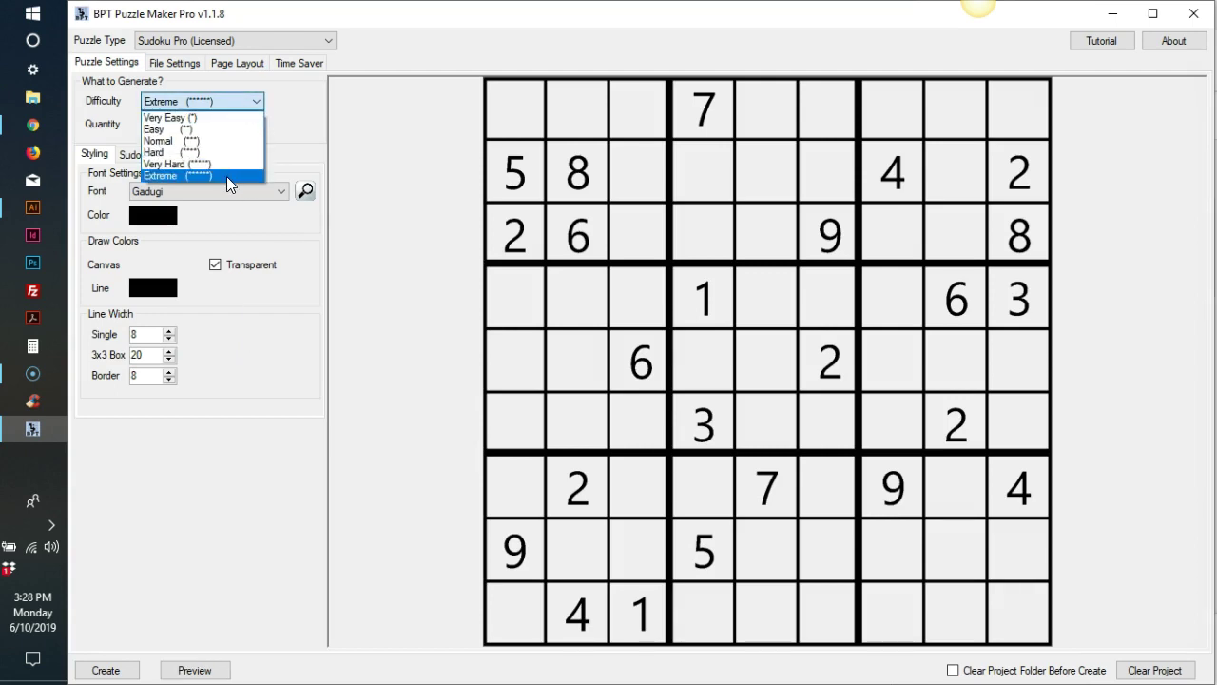
click(274, 169)
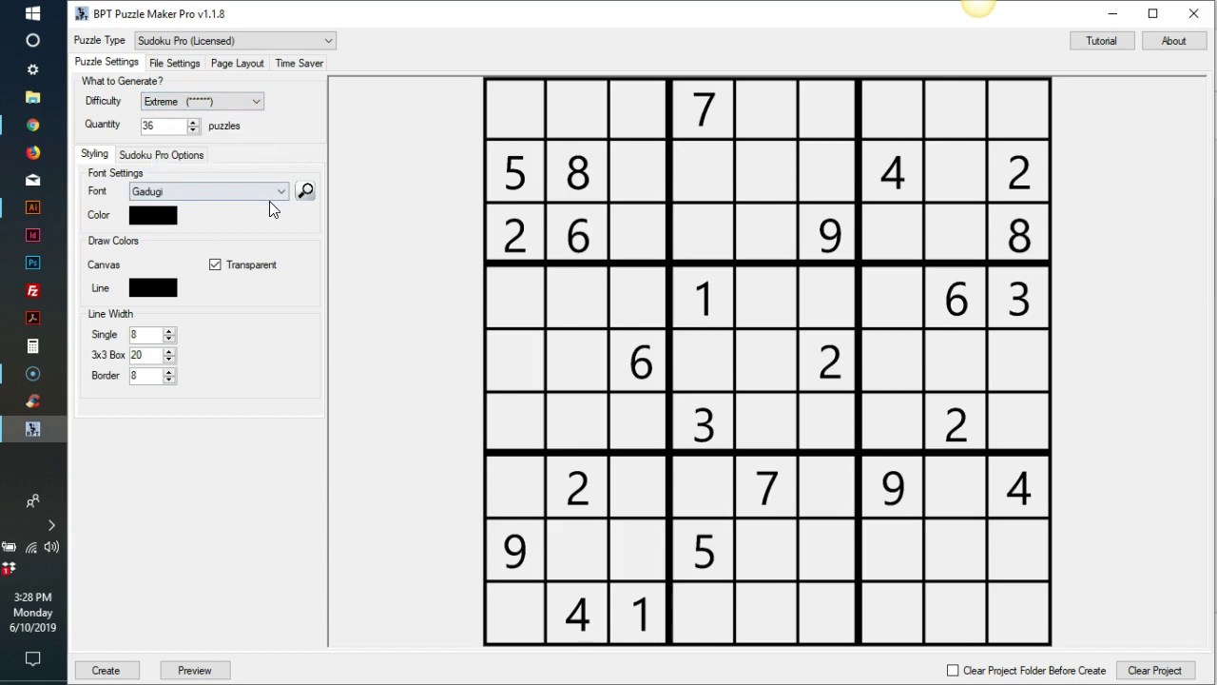
click(276, 192)
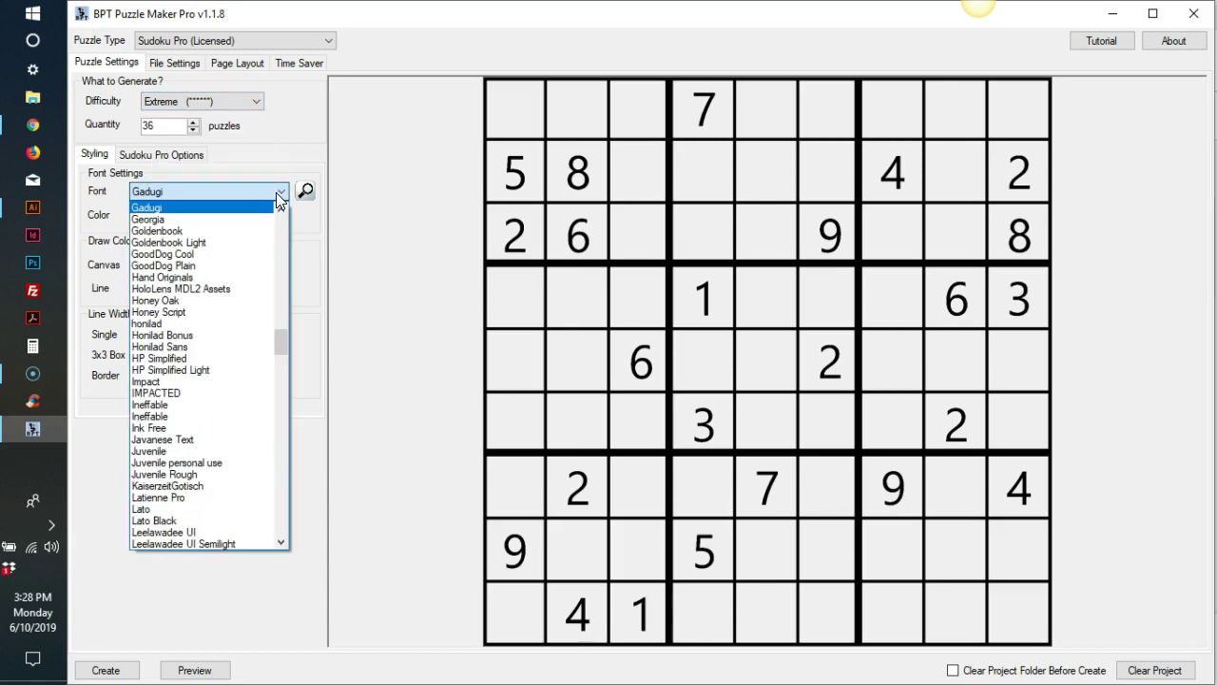
click(280, 164)
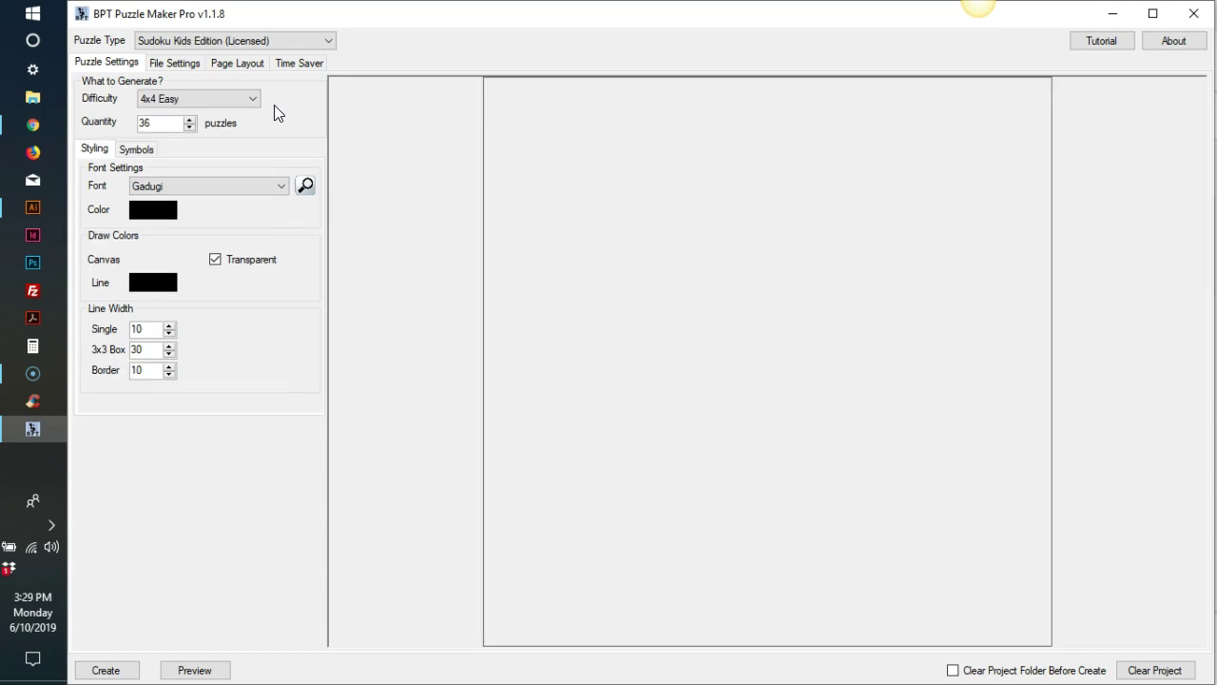
Preview Sudoku Kids Edition puzzles at 4x4 Hard and 6x6 Medium difficulty.
click(236, 99)
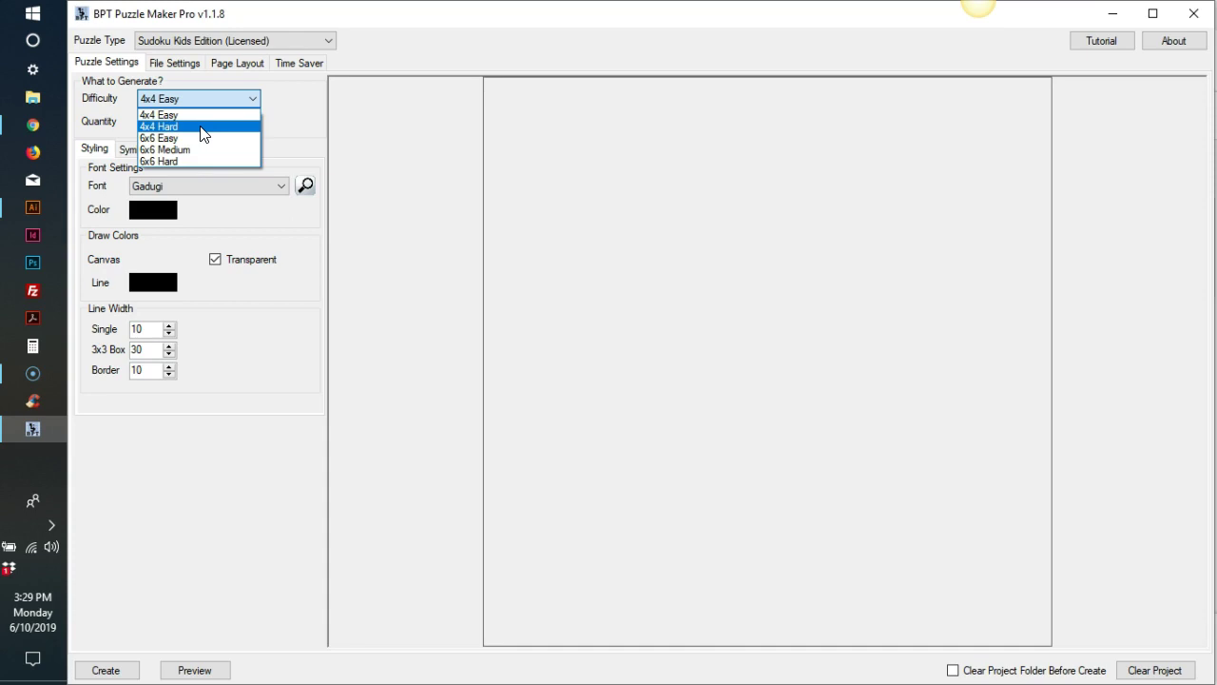
click(200, 127)
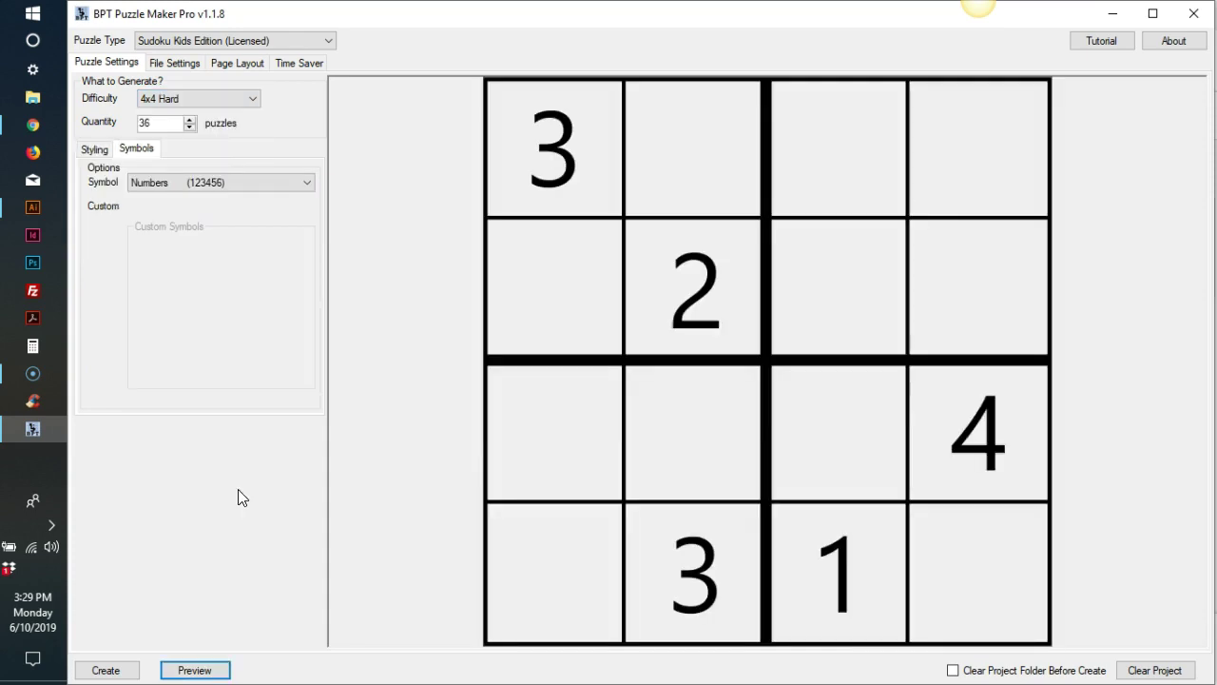
click(229, 105)
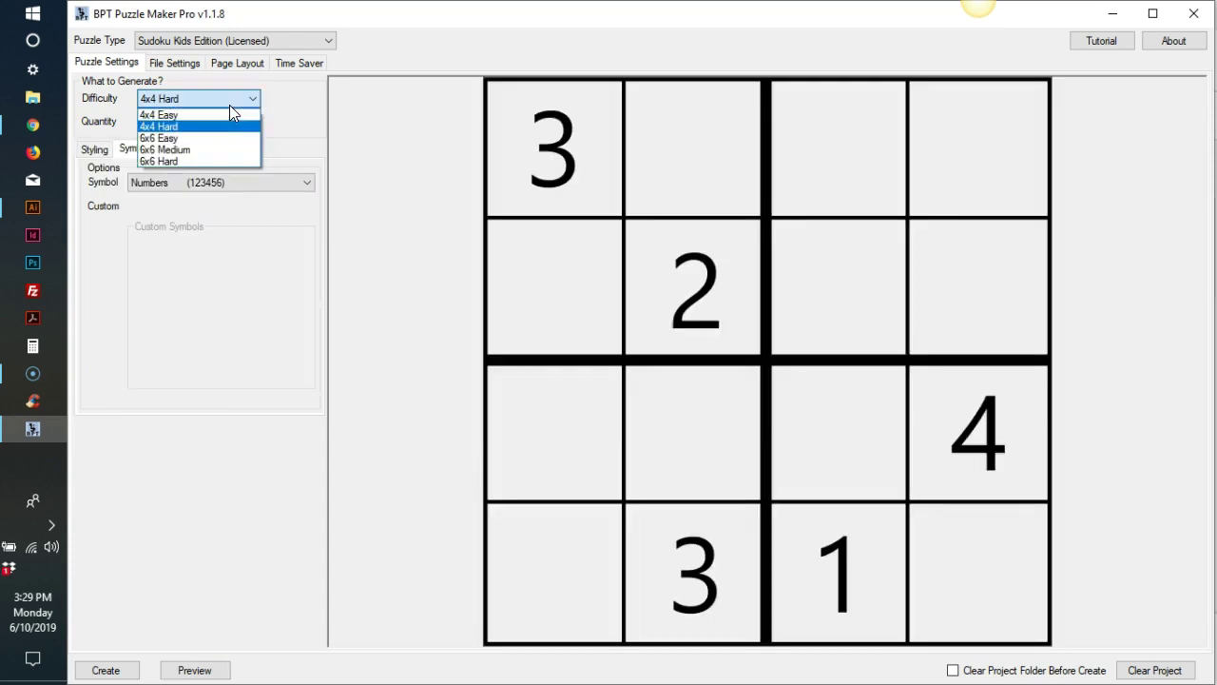
click(207, 150)
click(194, 669)
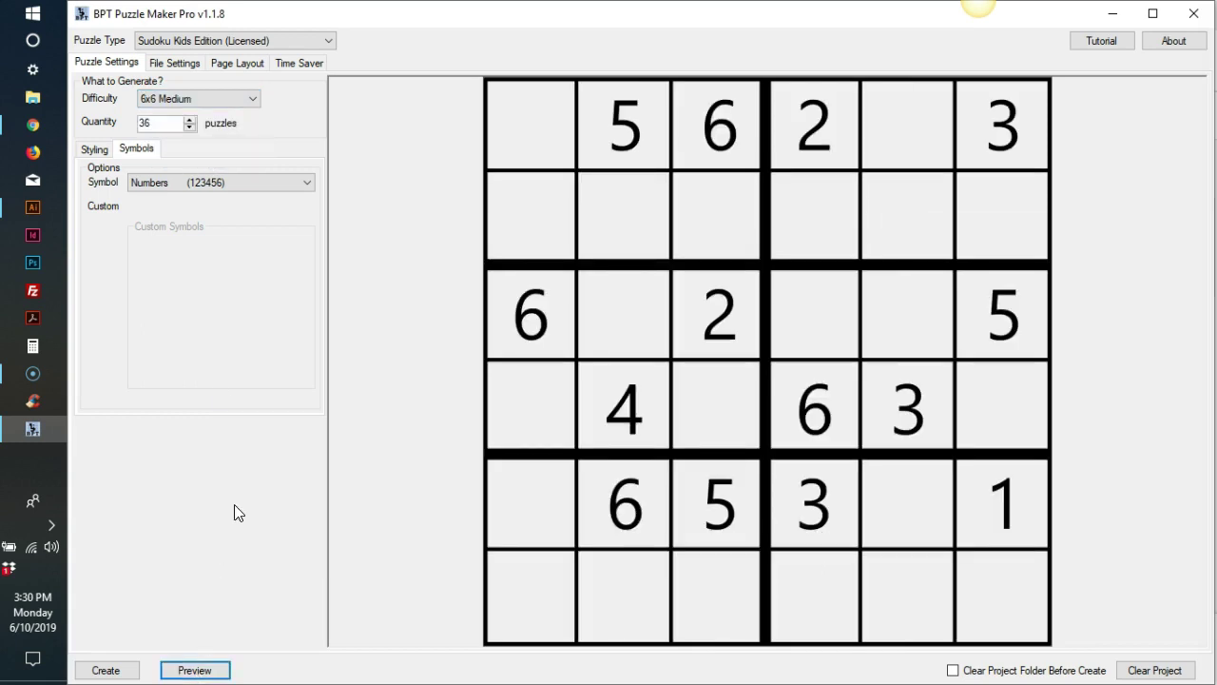
Set the quantity of Sudoku Kids Edition puzzles to 100.
double_click(167, 122)
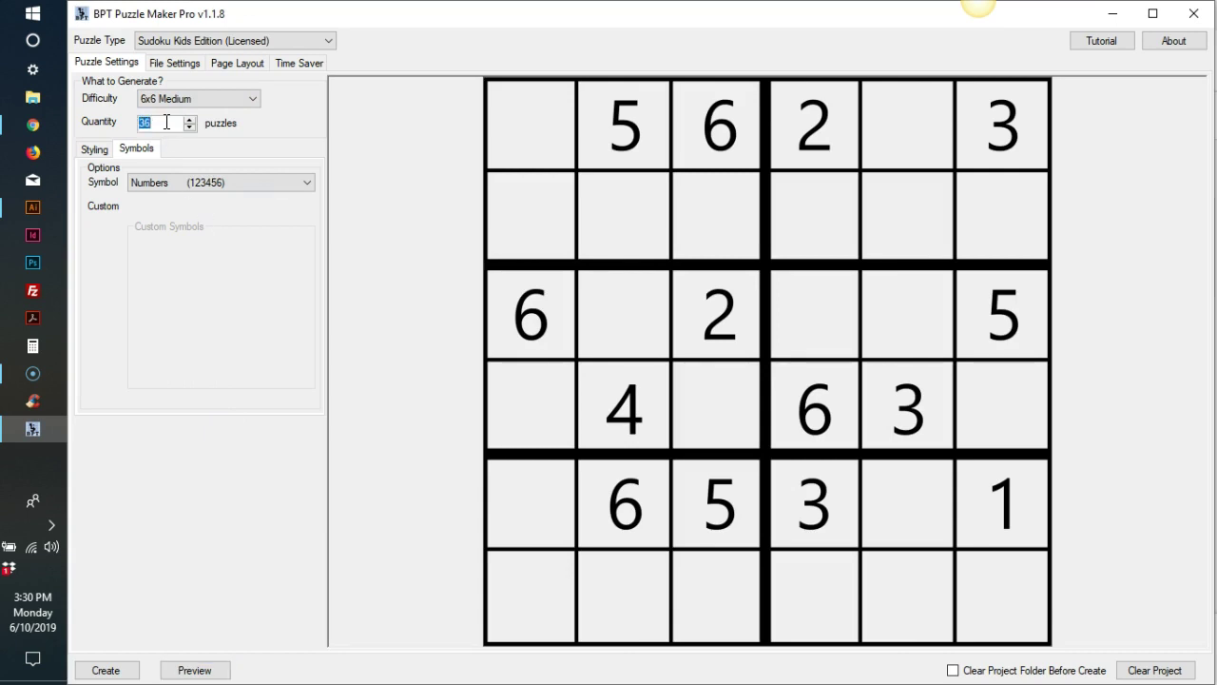
click(168, 125)
key(BackSpace)
key(BackSpace)
text(10)
key(BackSpace)
key(BackSpace)
text(1)
key(BackSpace)
text(100)
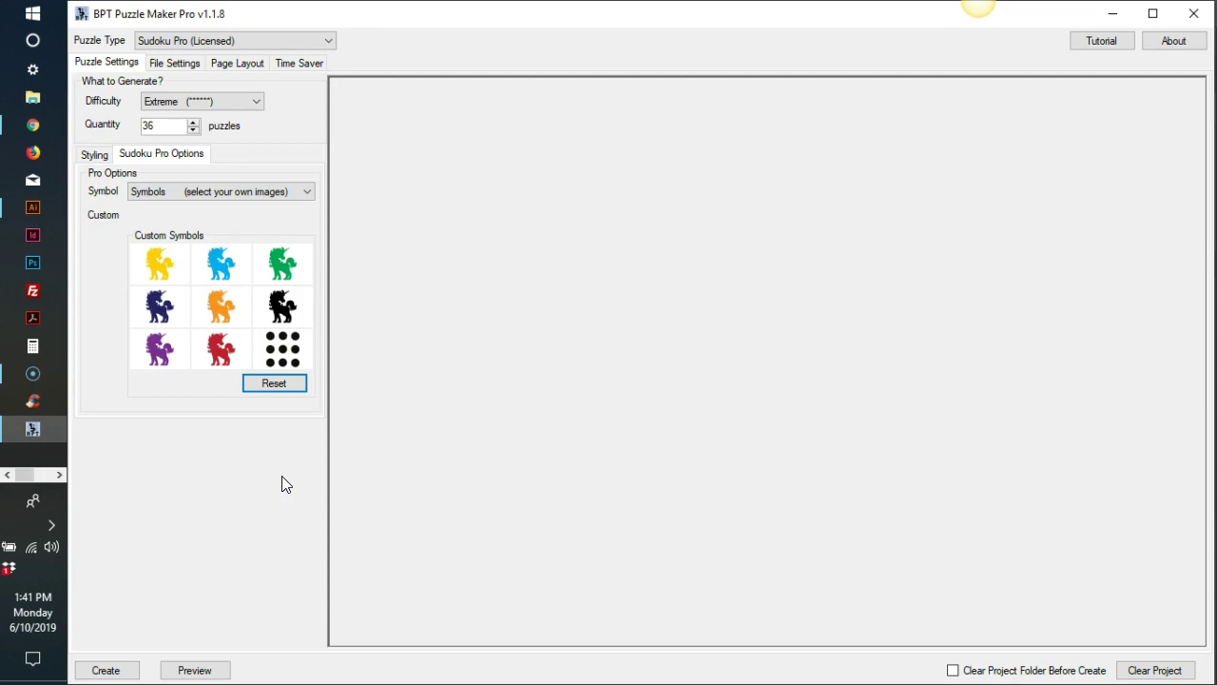
Assign the Pink Unicorn image to the ninth custom symbol of the Extreme Sudoku Pro puzzle and preview it.
click(279, 348)
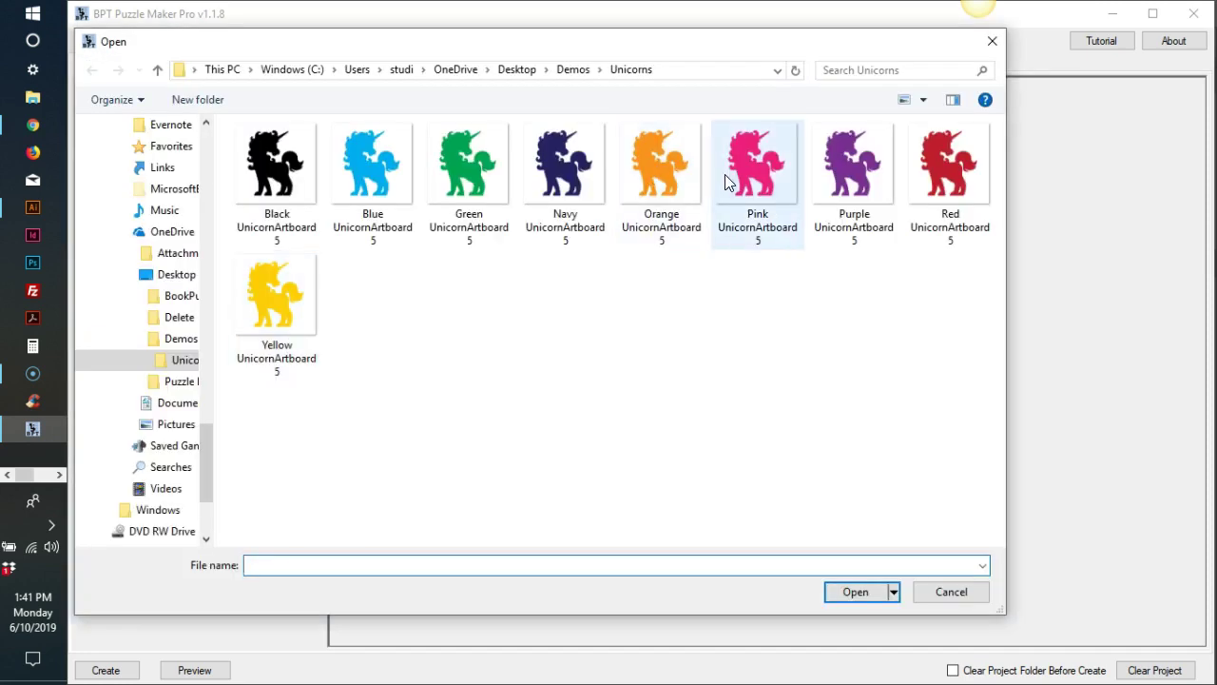
double_click(727, 179)
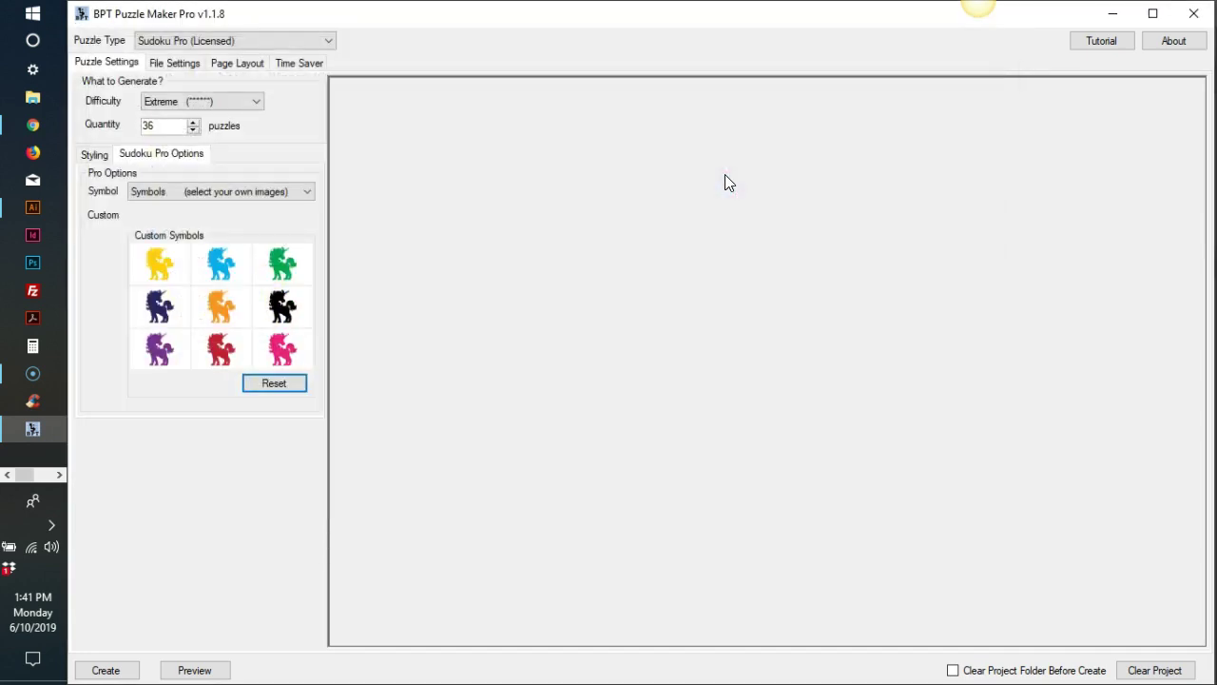
click(203, 672)
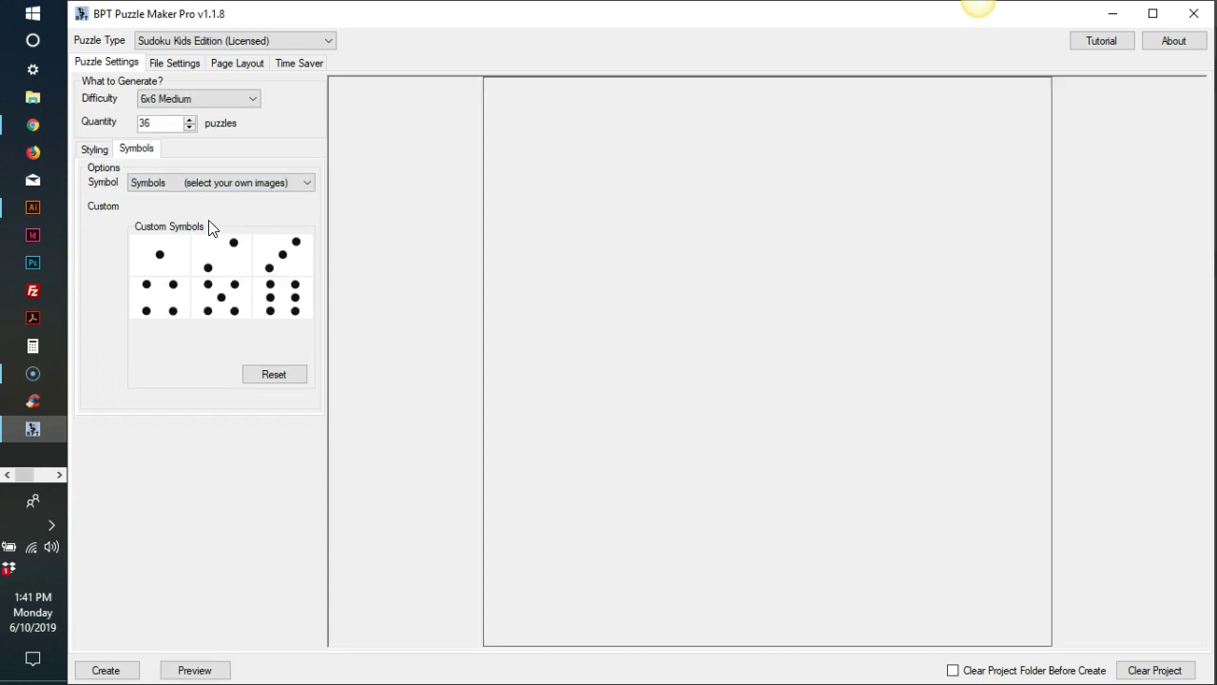
Preview a 4x4 Easy Sudoku Kids Edition puzzle using the pink, purple, green and yellow unicorn images as its custom symbols.
click(183, 99)
click(179, 116)
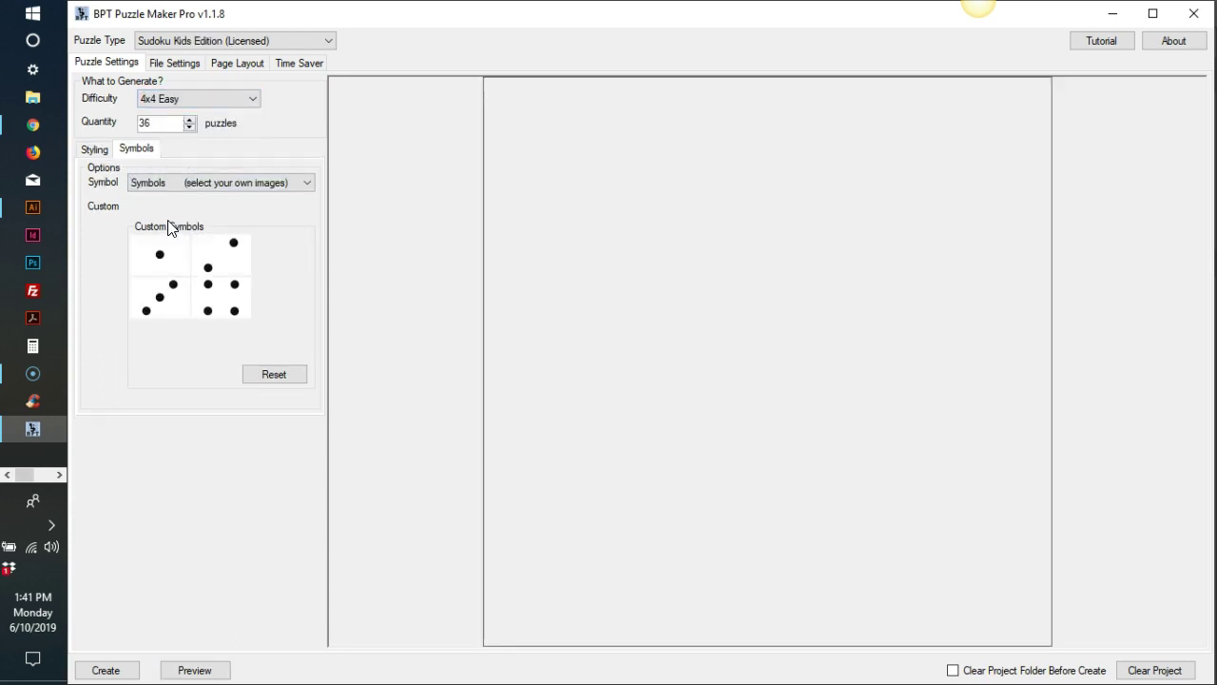
click(162, 249)
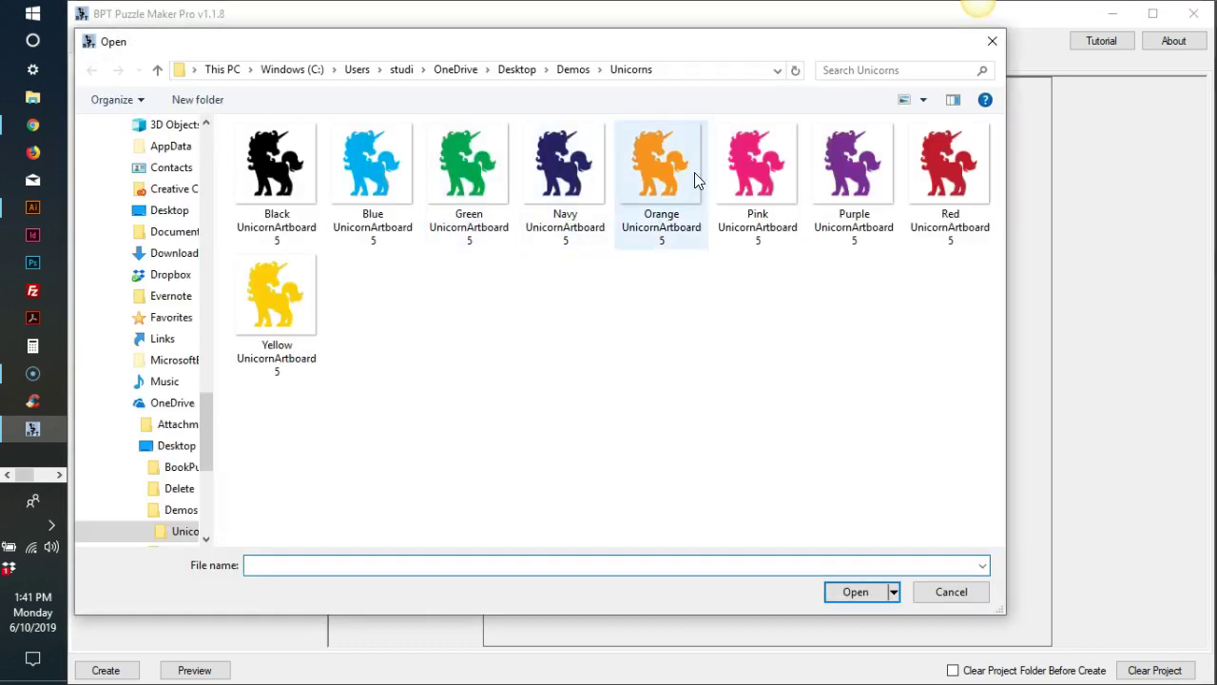
double_click(731, 171)
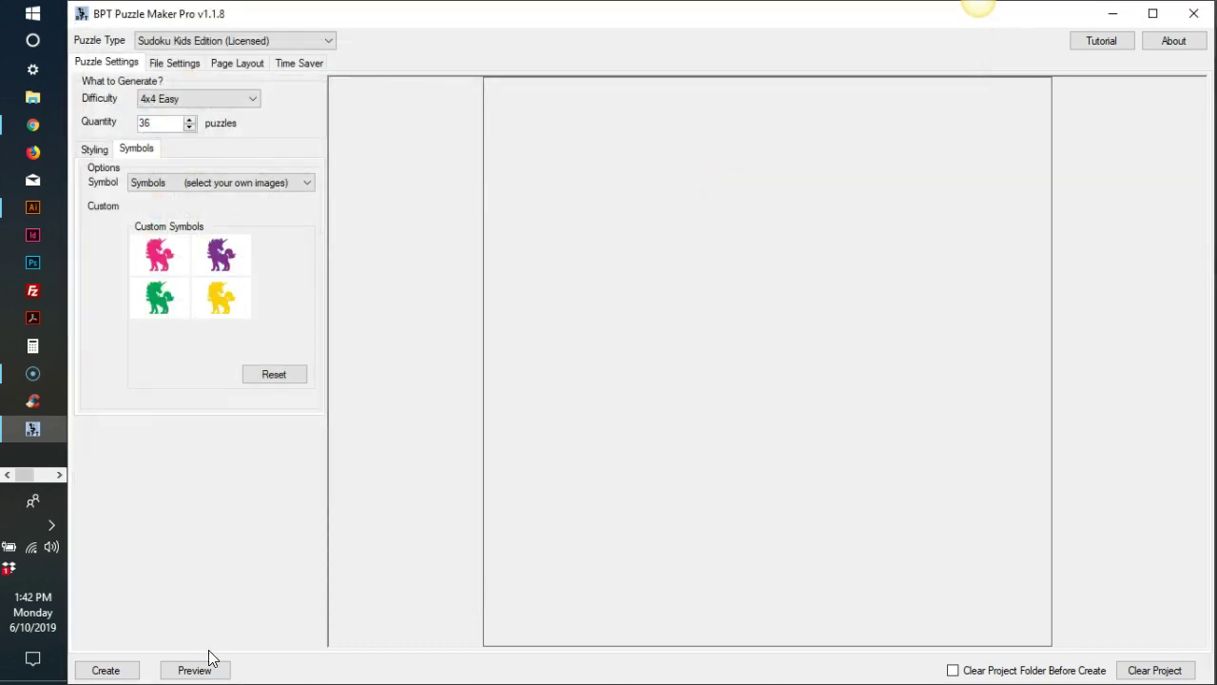
click(195, 670)
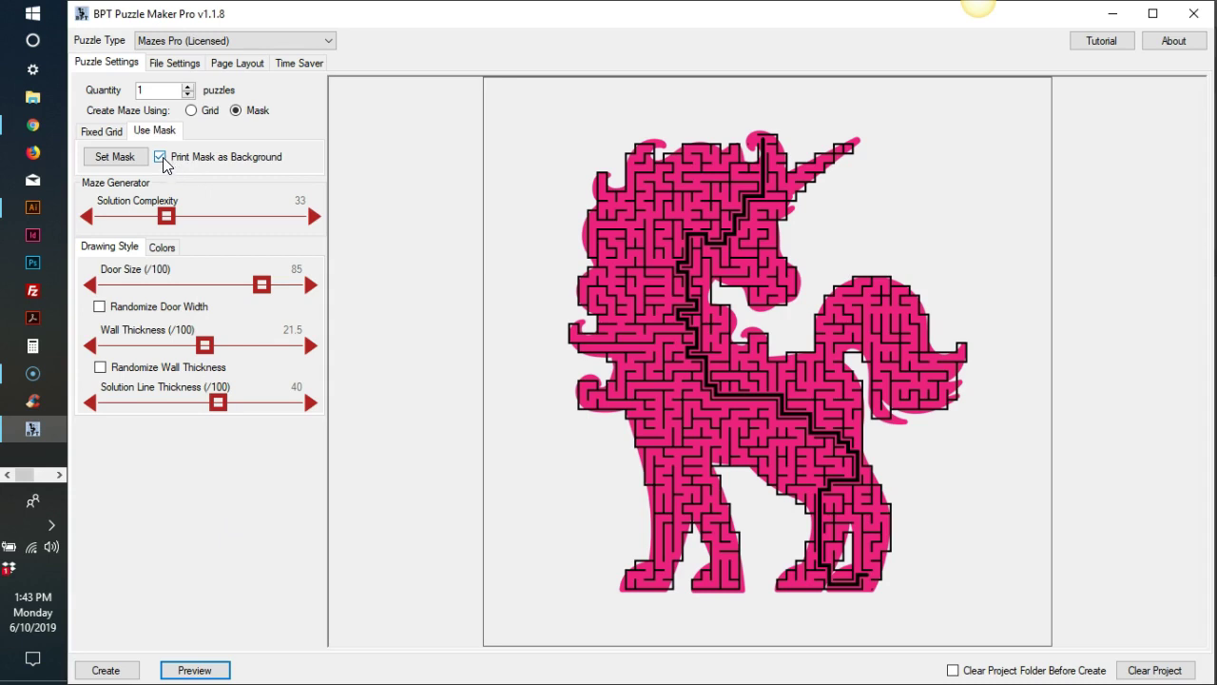
Compare previews of the unicorn-shaped Mazes Pro puzzle without and with the mask printed as background.
click(161, 157)
click(202, 665)
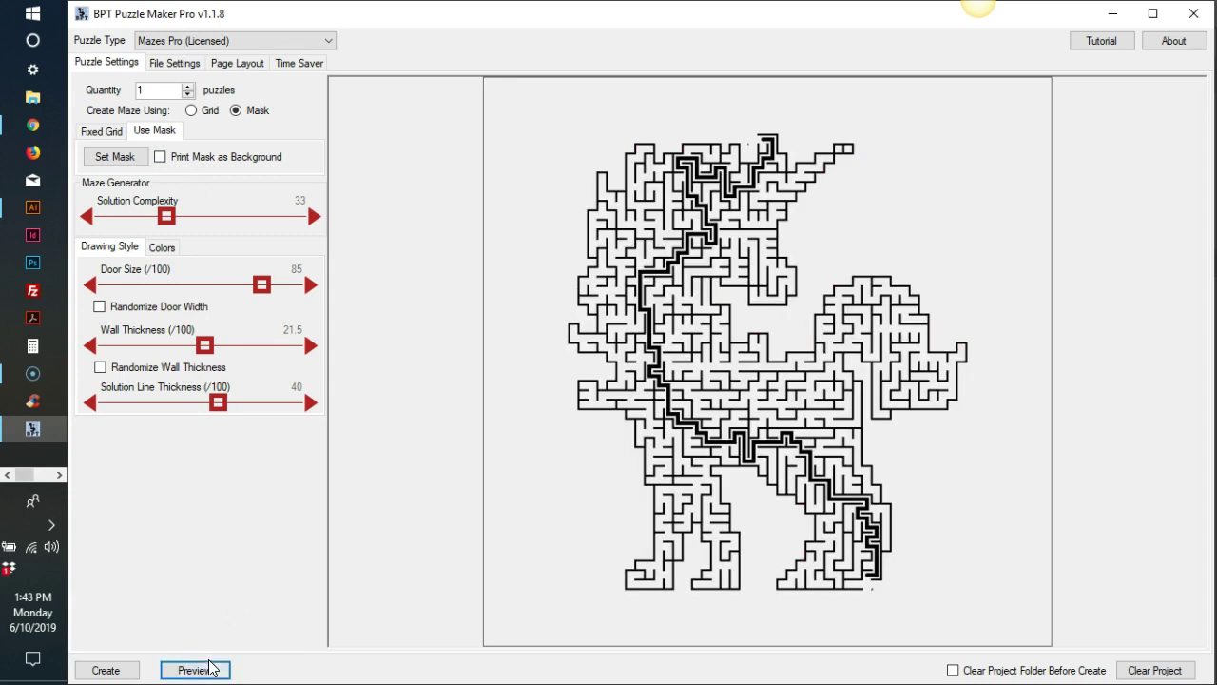
click(160, 156)
click(195, 670)
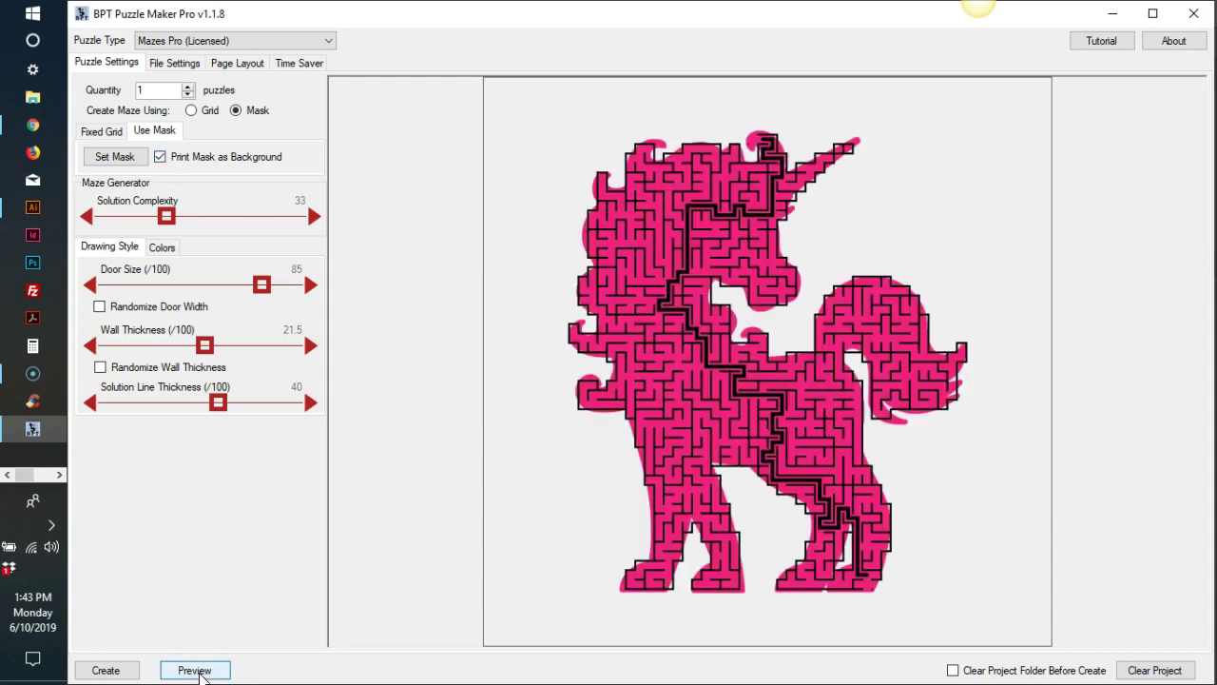